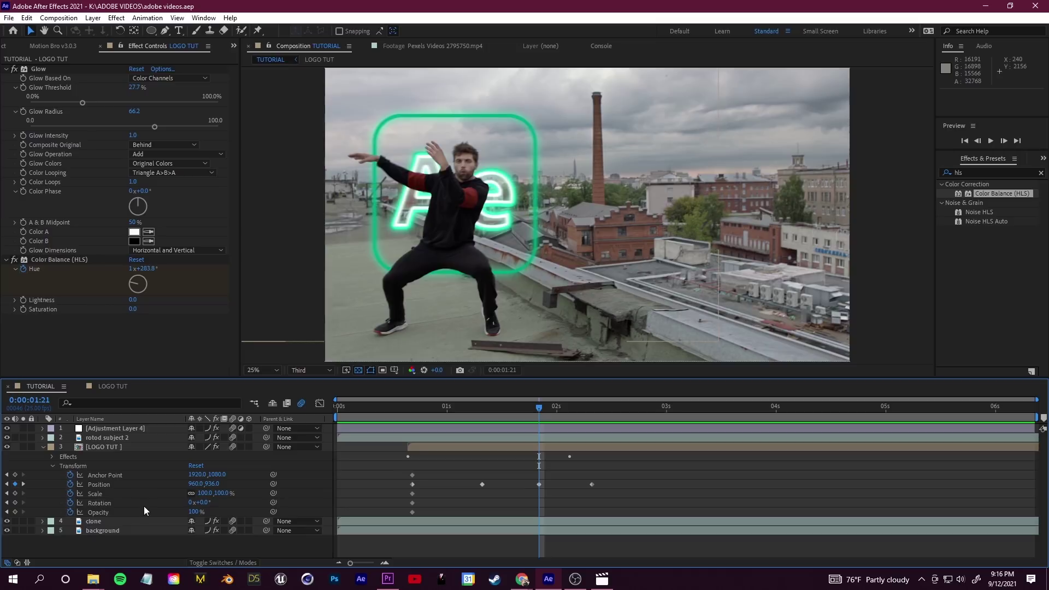
Collapse the LOGO TUT layer's properties in the timeline
left_click(44, 447)
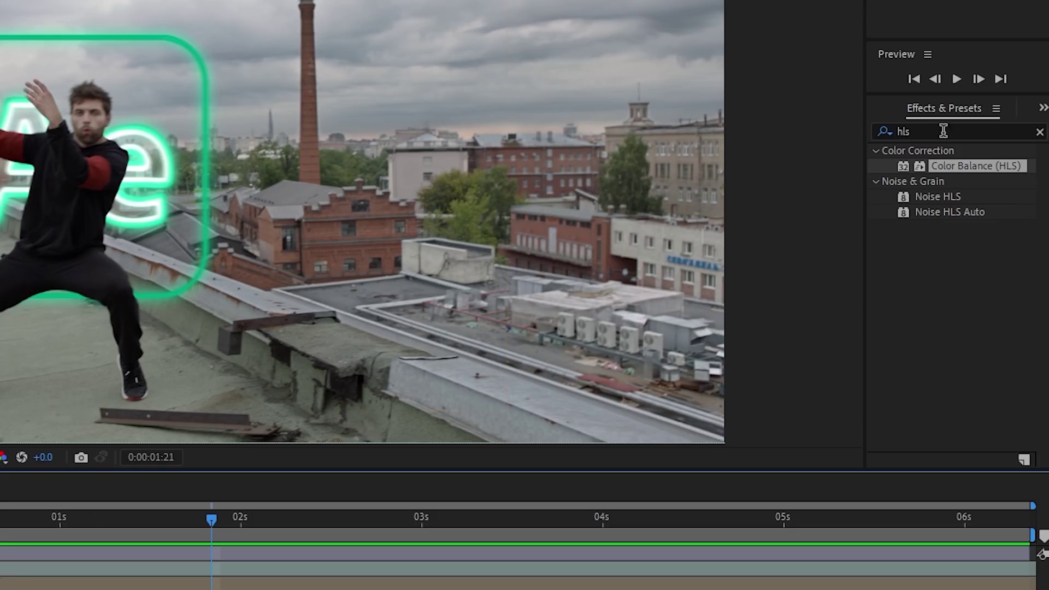
Search 'offset' and apply Distort > Offset to the background layer
left_click(943, 131)
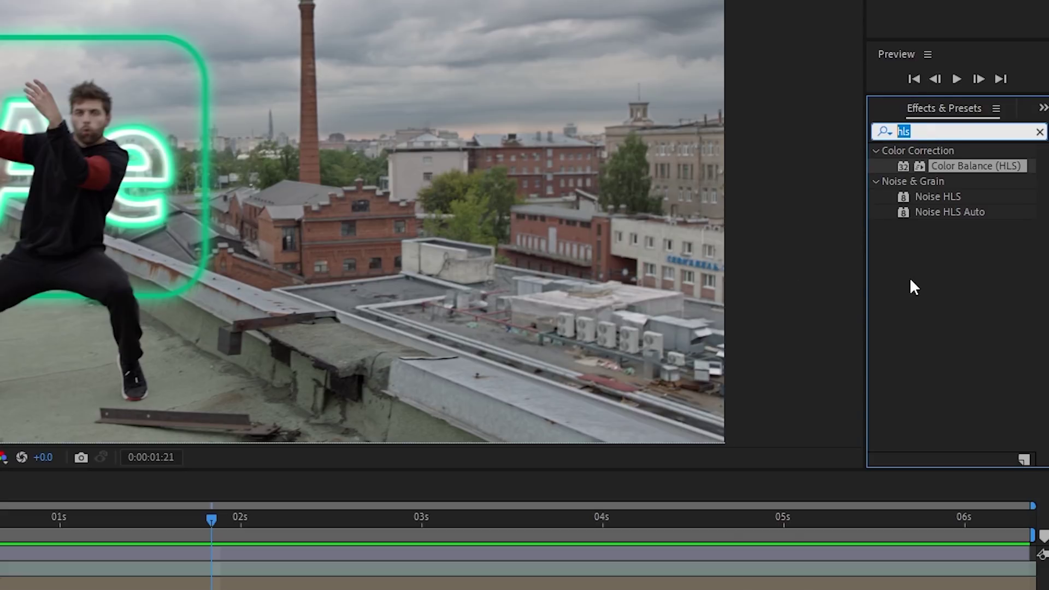
type("offset")
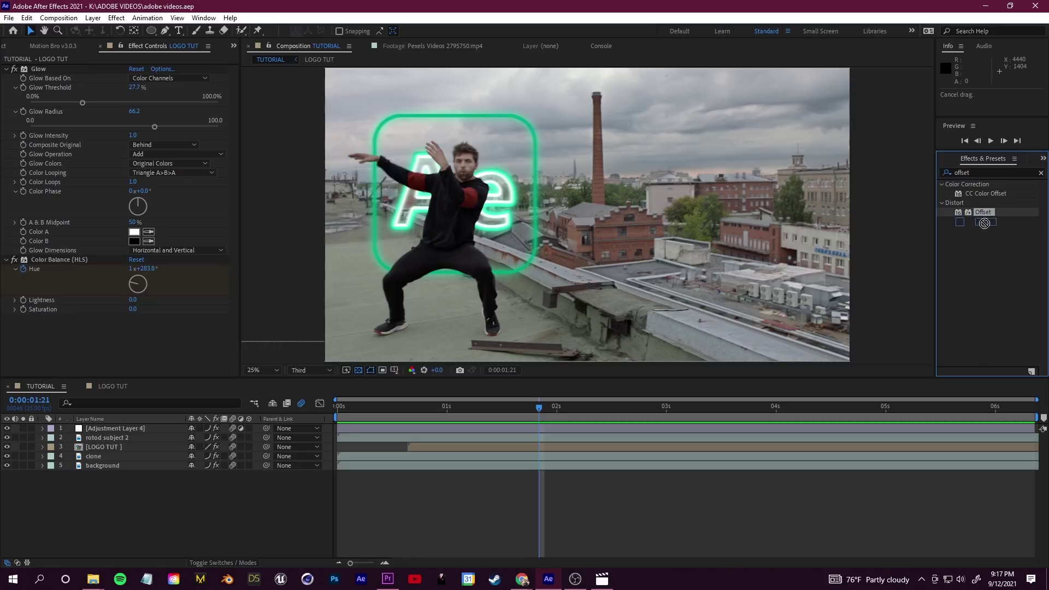
mouse_move(943, 198)
left_mouse_down()
mouse_move(945, 215)
mouse_move(437, 246)
mouse_move(104, 396)
mouse_move(111, 473)
left_mouse_up()
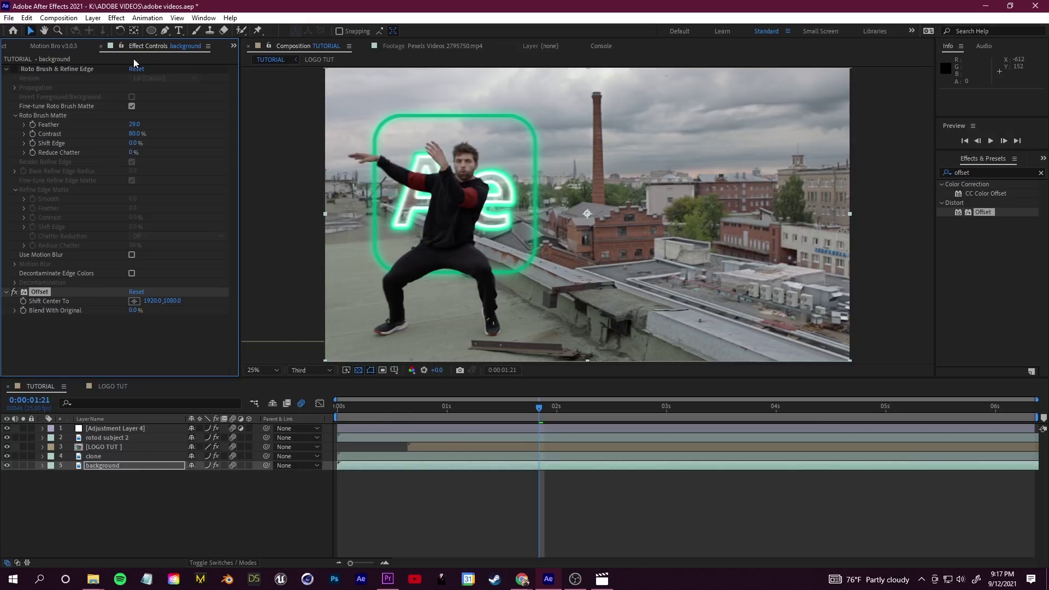
left_click_drag(539, 410, 313, 425)
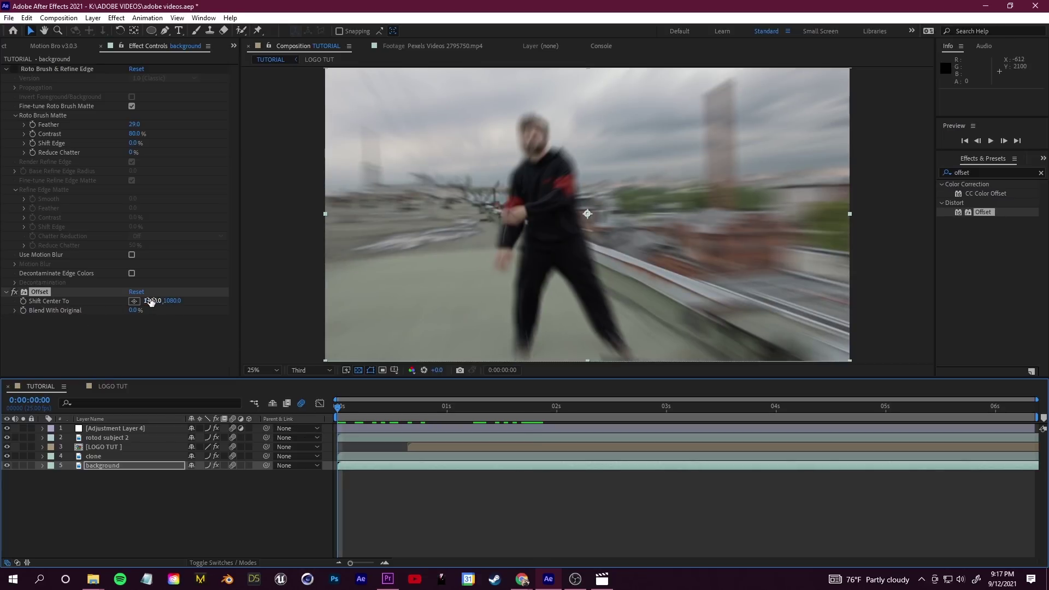
left_click_drag(151, 302, 290, 362)
left_click_drag(147, 302, 1011, 314)
key("ctrl+z")
key("ctrl+z")
key("ctrl+z")
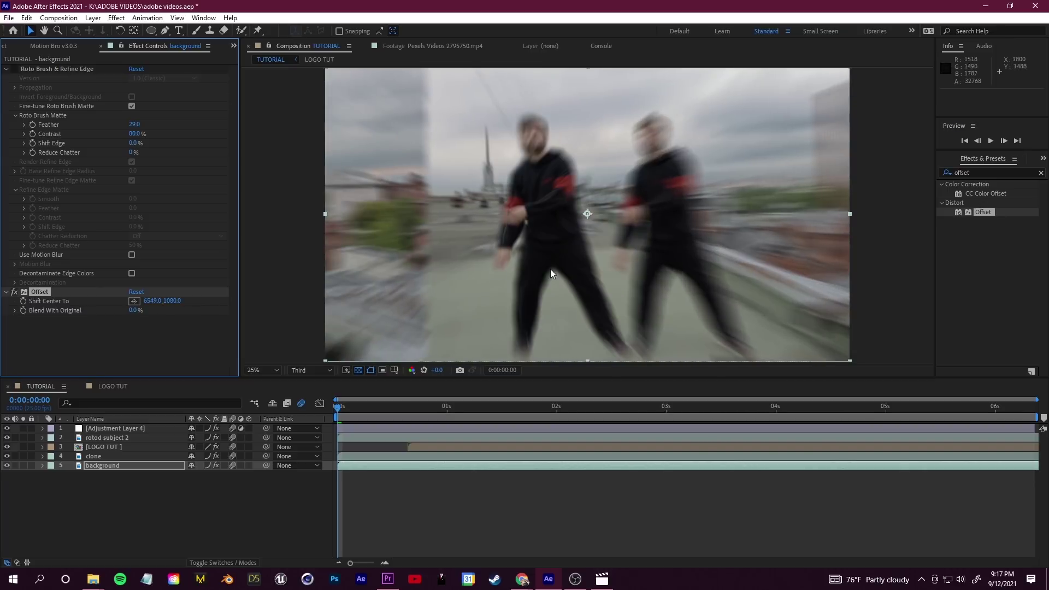
key("space")
key("space")
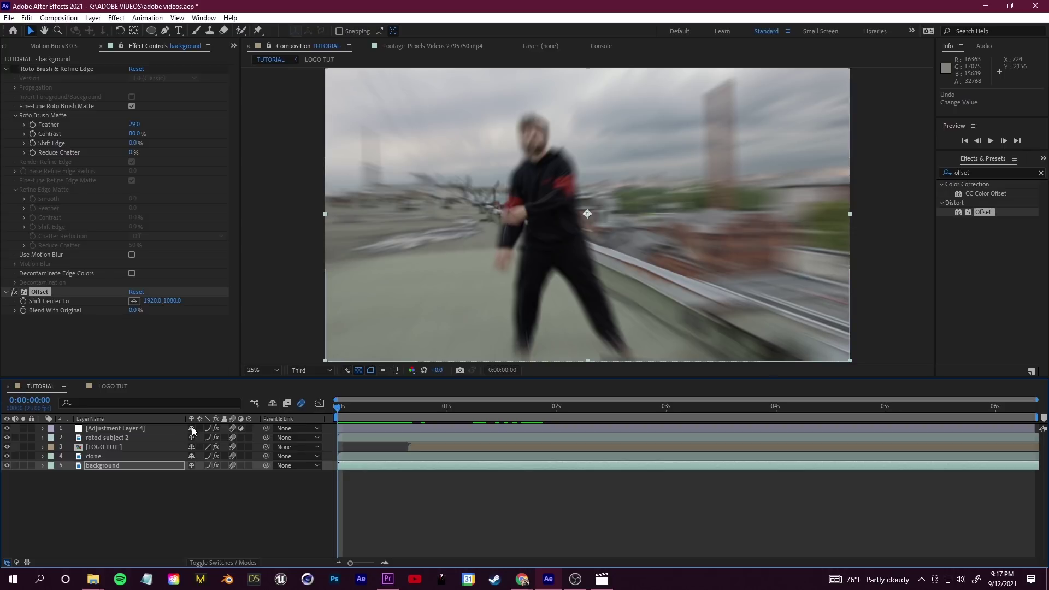
left_click_drag(192, 428, 191, 447)
Mark the clone layer shy and hide shy layers, leaving the background layer selected
left_click(191, 456)
left_click(273, 405)
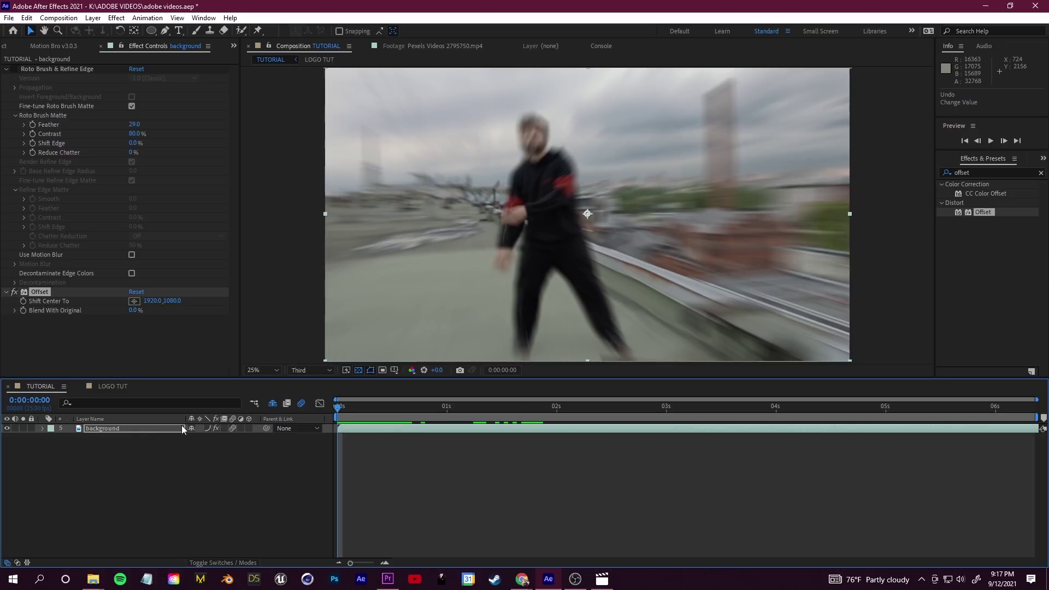
left_click(148, 429)
Expand the background layer's Offset properties with the time just past one second
left_click(22, 304)
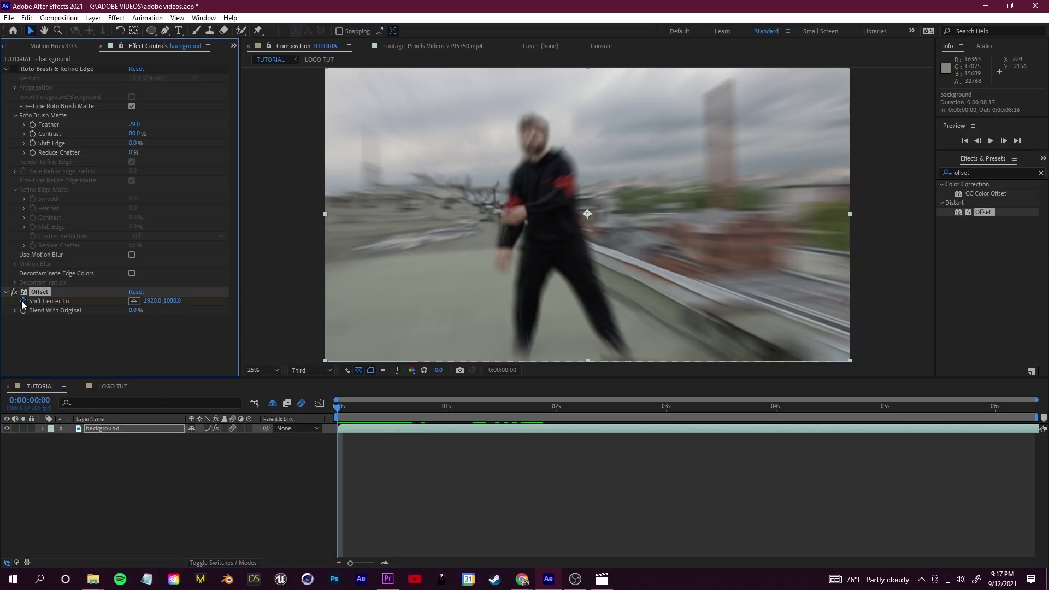
left_click_drag(347, 415, 461, 416)
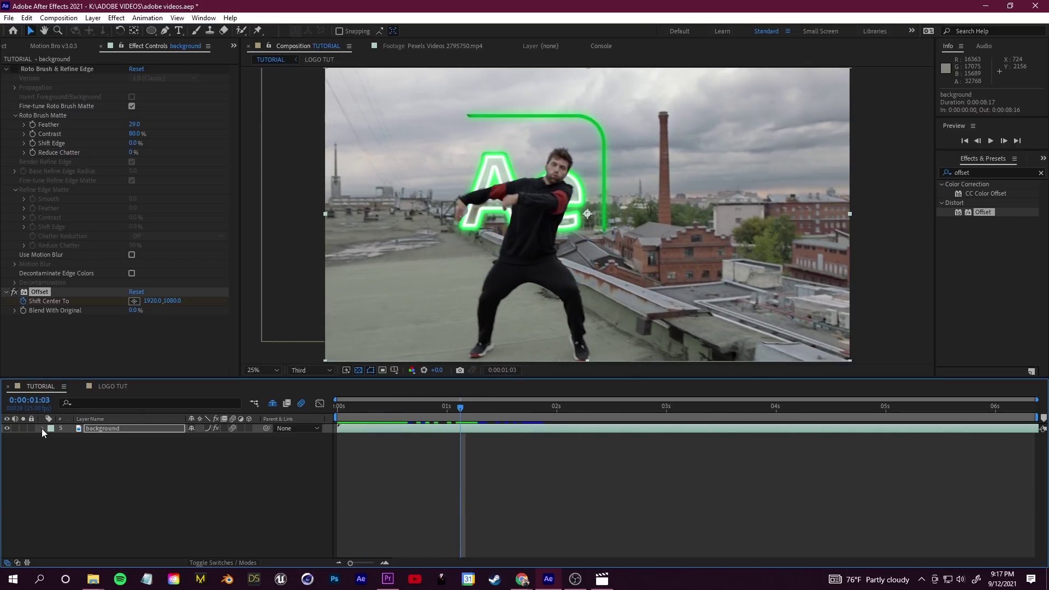
left_click(42, 428)
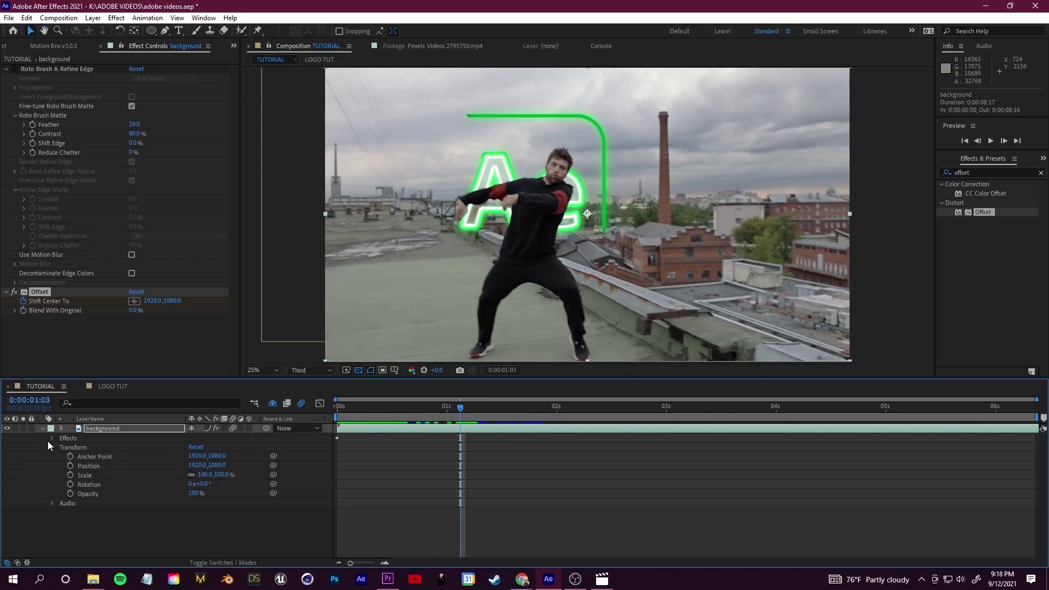
left_click(52, 438)
left_click(60, 457)
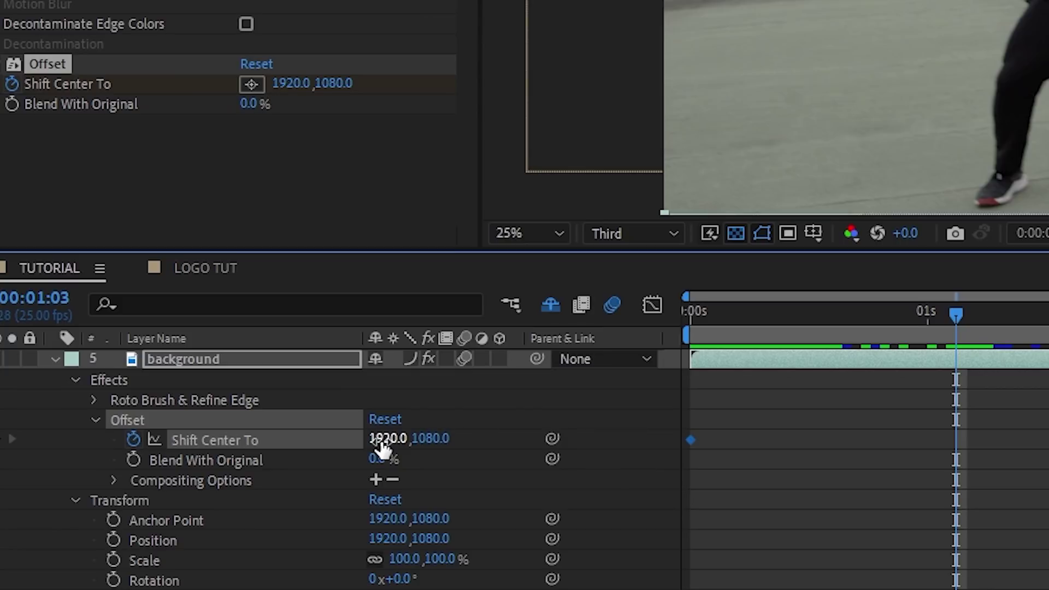
Keyframe Shift Center To X at 13434.0 for the sideways whip and preview it
left_click_drag(382, 448, 1048, 343)
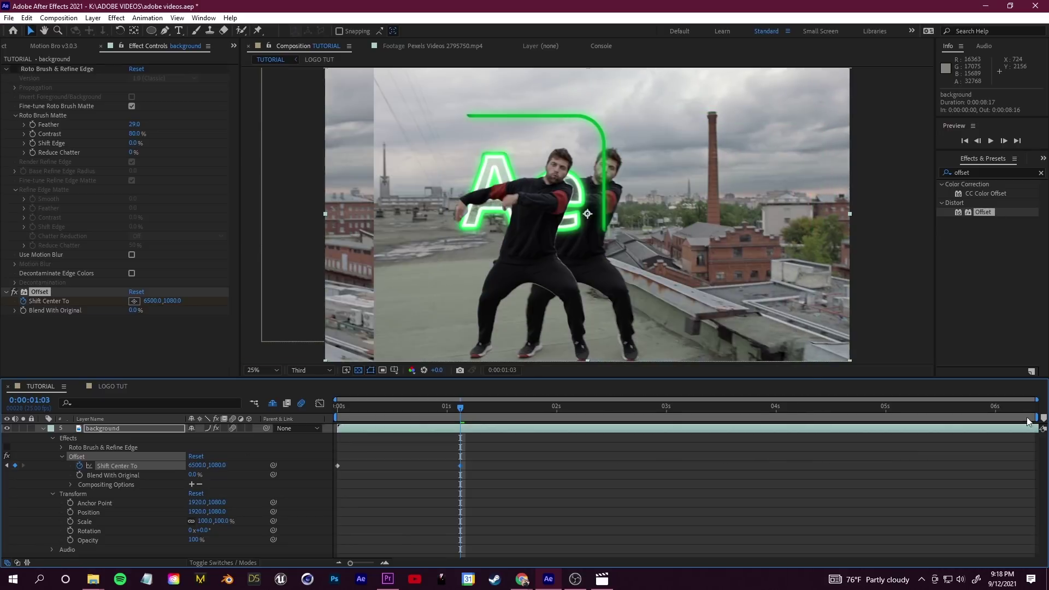
left_click_drag(1028, 421, 1048, 421)
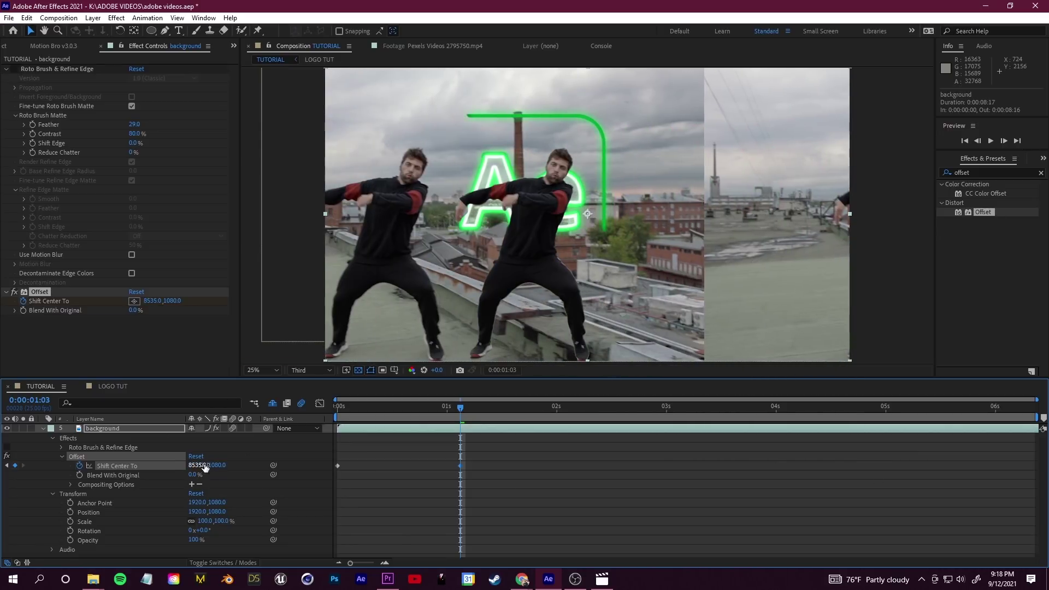
left_click_drag(205, 466, 907, 459)
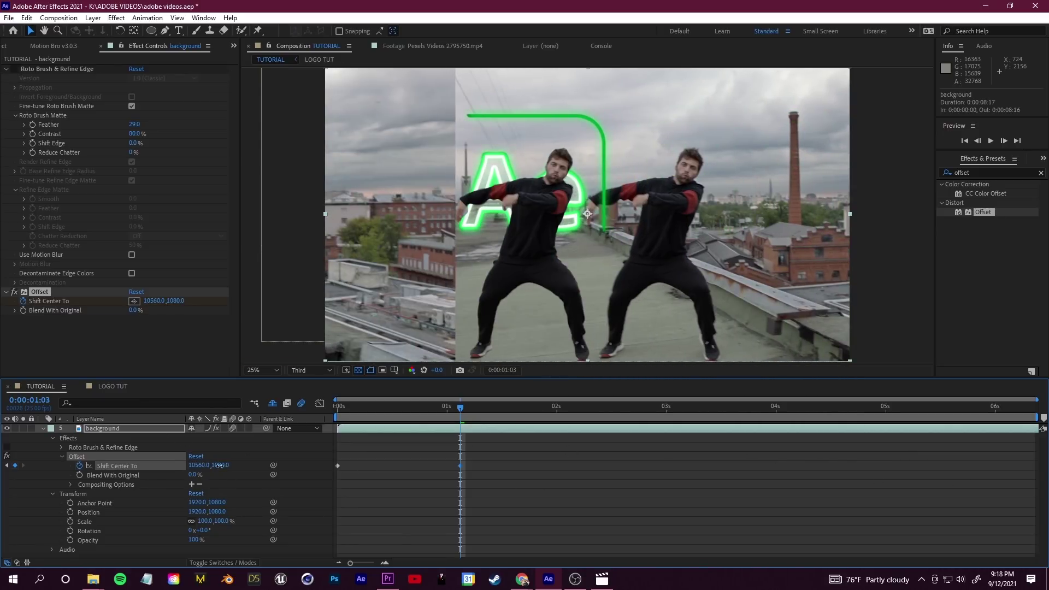
left_click_drag(219, 464, 309, 475)
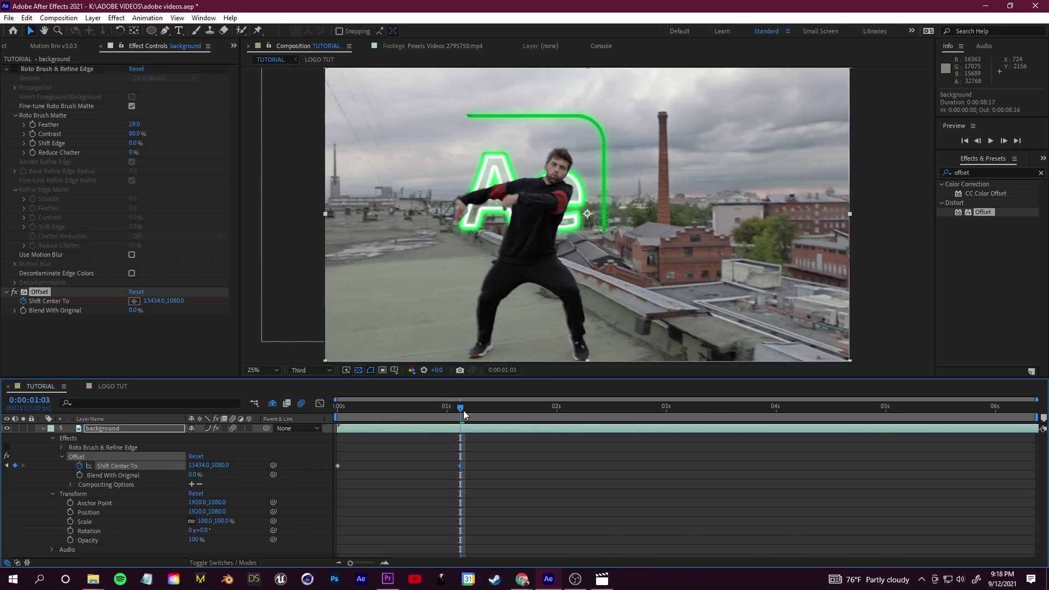
key("space")
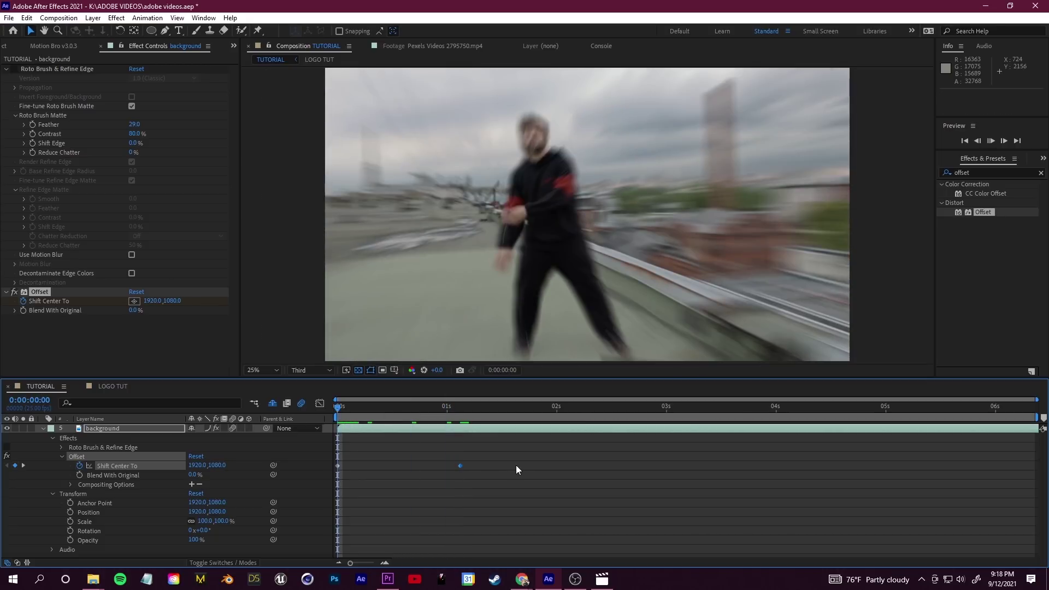
key("space")
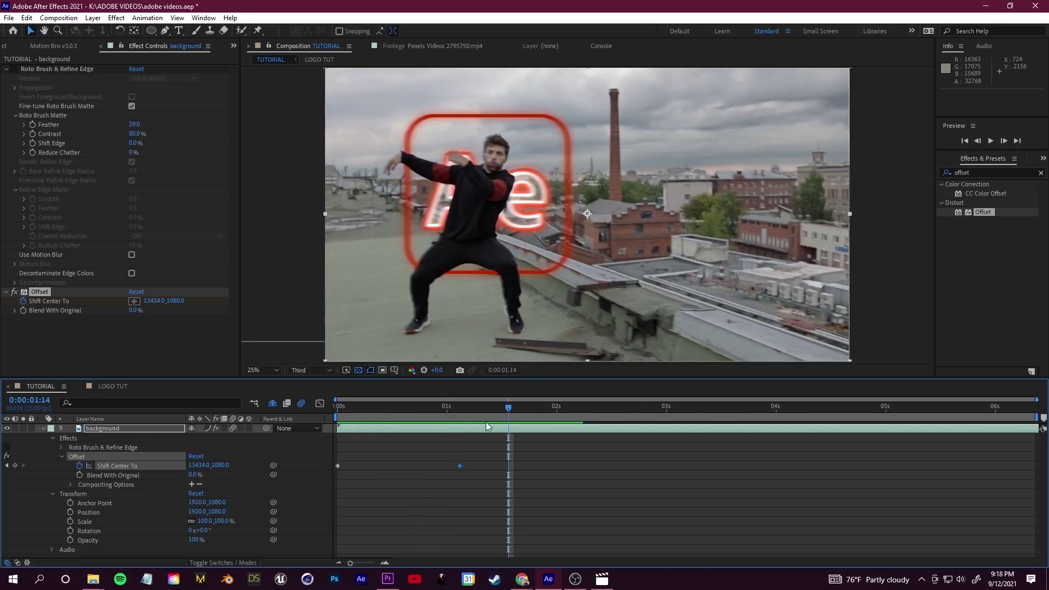
key("space")
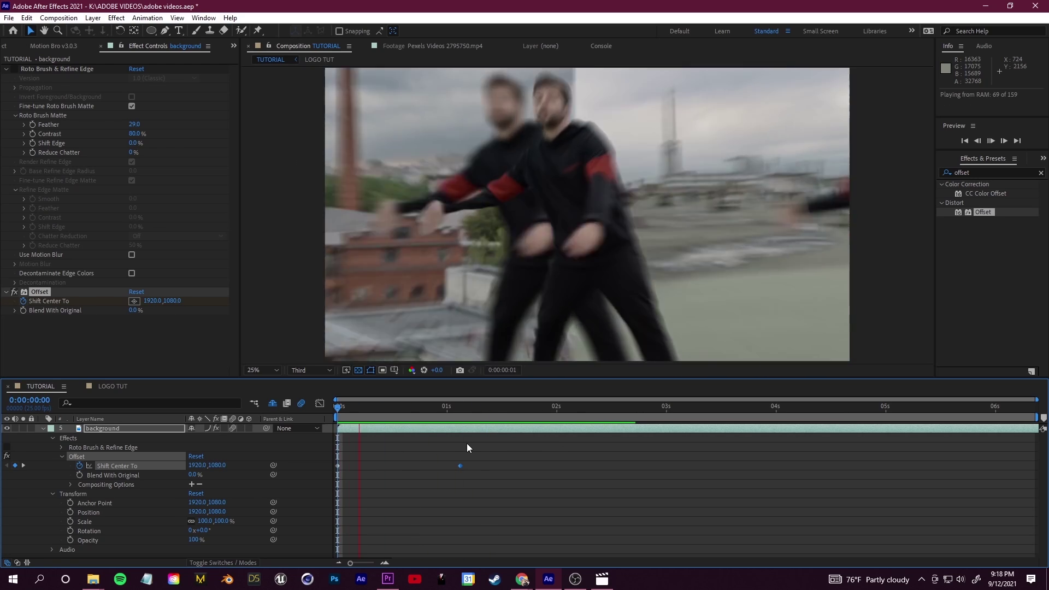
key("space")
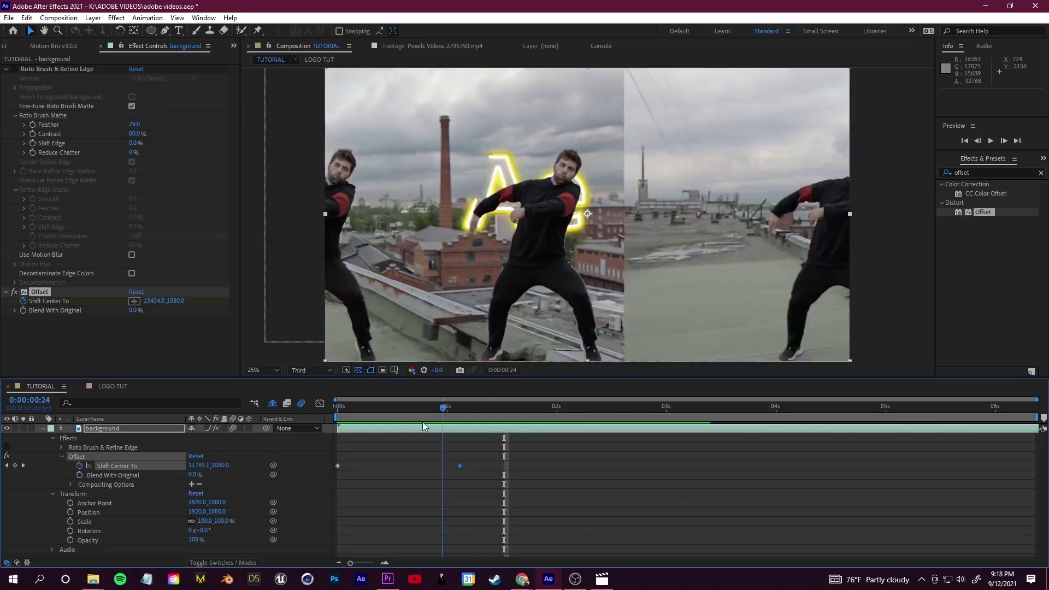
left_click_drag(425, 426, 469, 426)
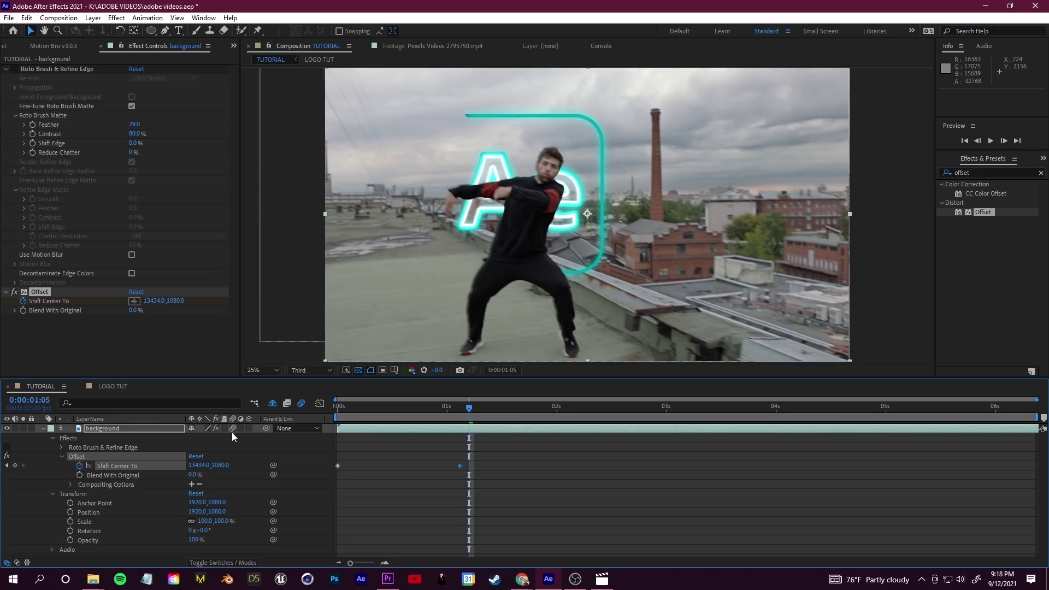
left_click(965, 172)
Apply Blur & Sharpen > Directional Blur to the background layer after Offset
double_click(965, 172)
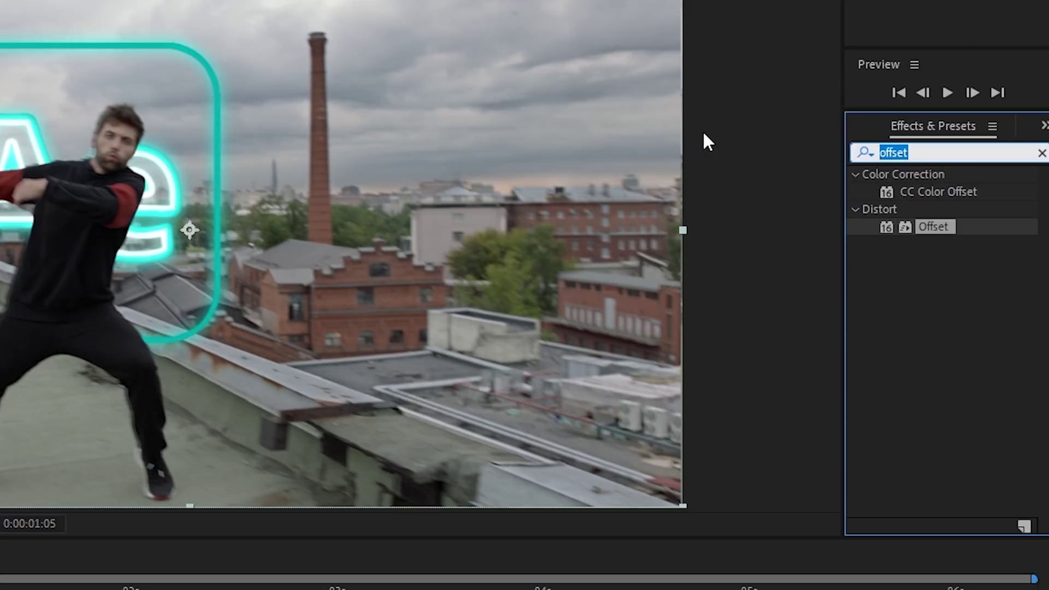
type("directional blur")
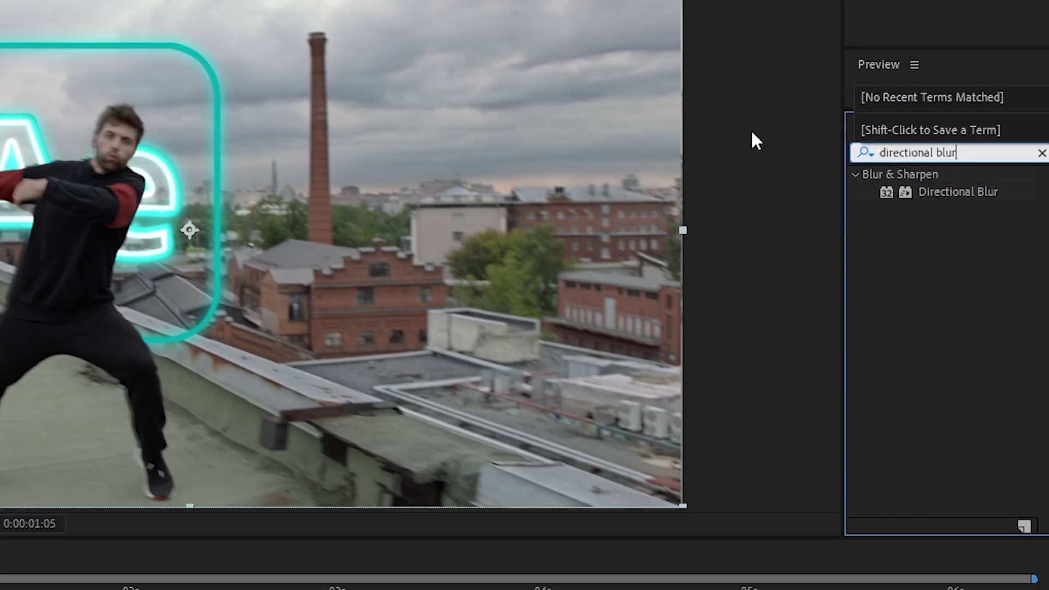
left_click_drag(957, 191, 0, 589)
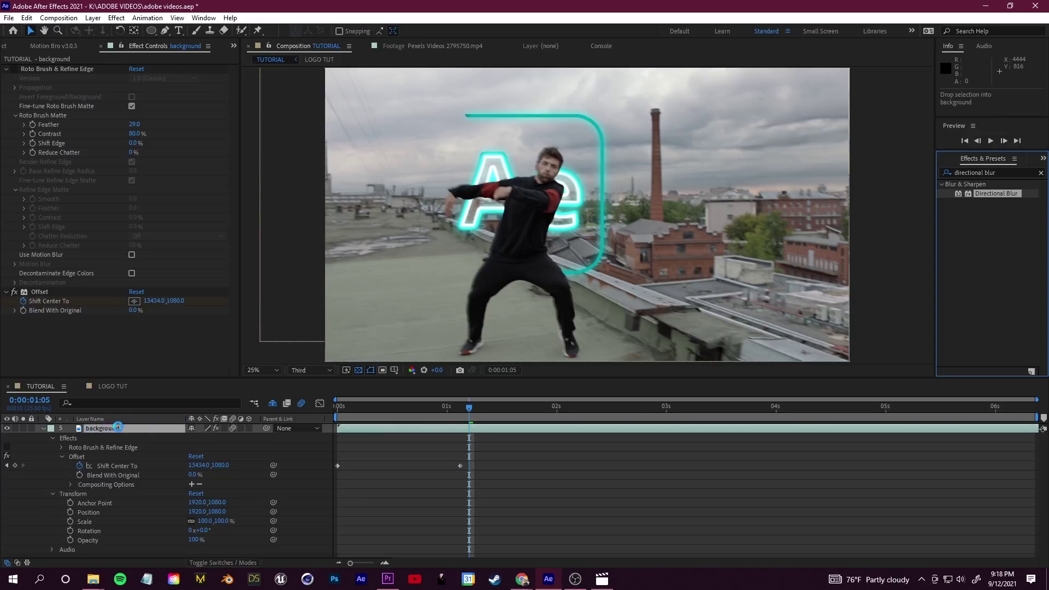
left_click_drag(118, 428, 125, 429)
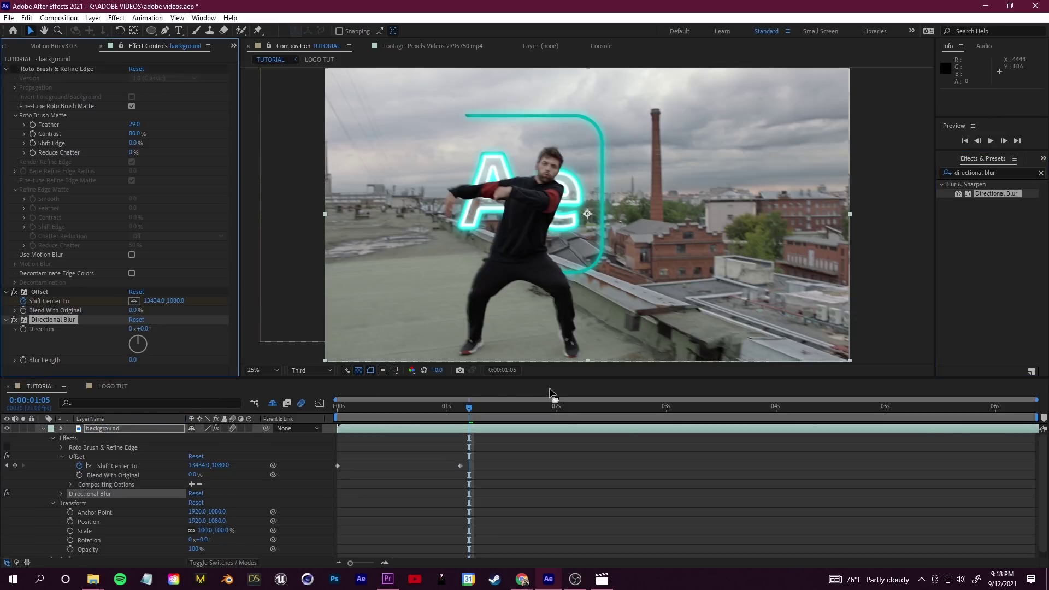
left_click_drag(468, 414, 398, 426)
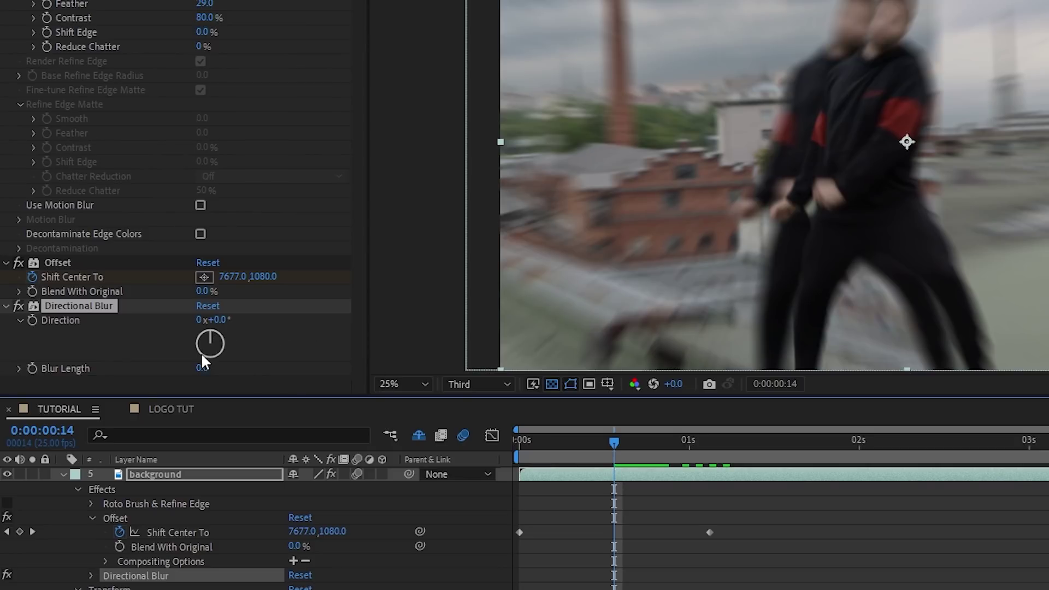
Set Directional Blur Direction to 90° and Blur Length to 136.4
left_click(221, 321)
type("75")
key("Return")
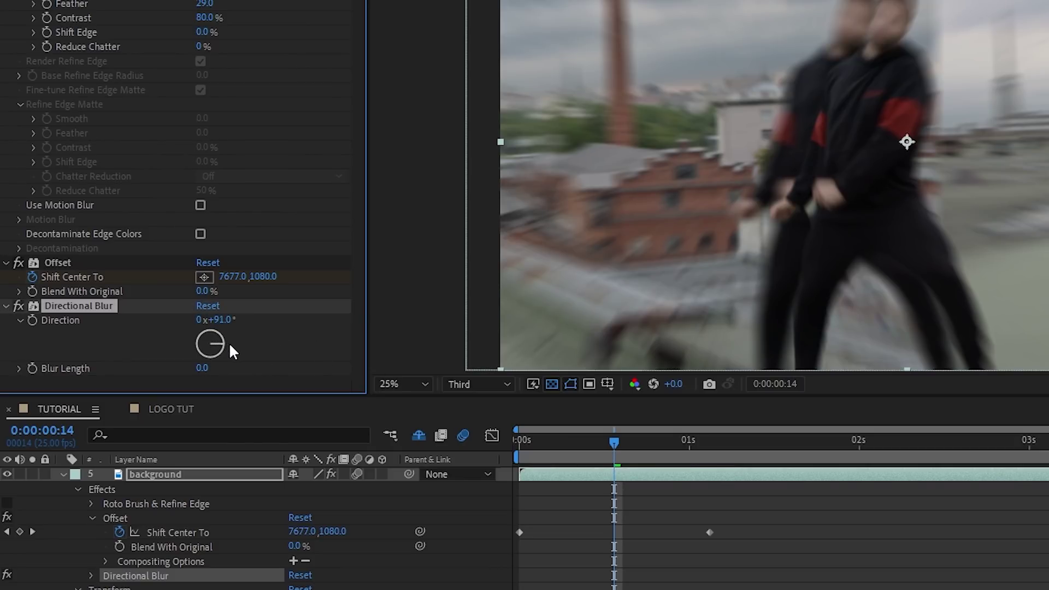
left_click(223, 321)
key("Return")
left_click_drag(468, 367, 1048, 348)
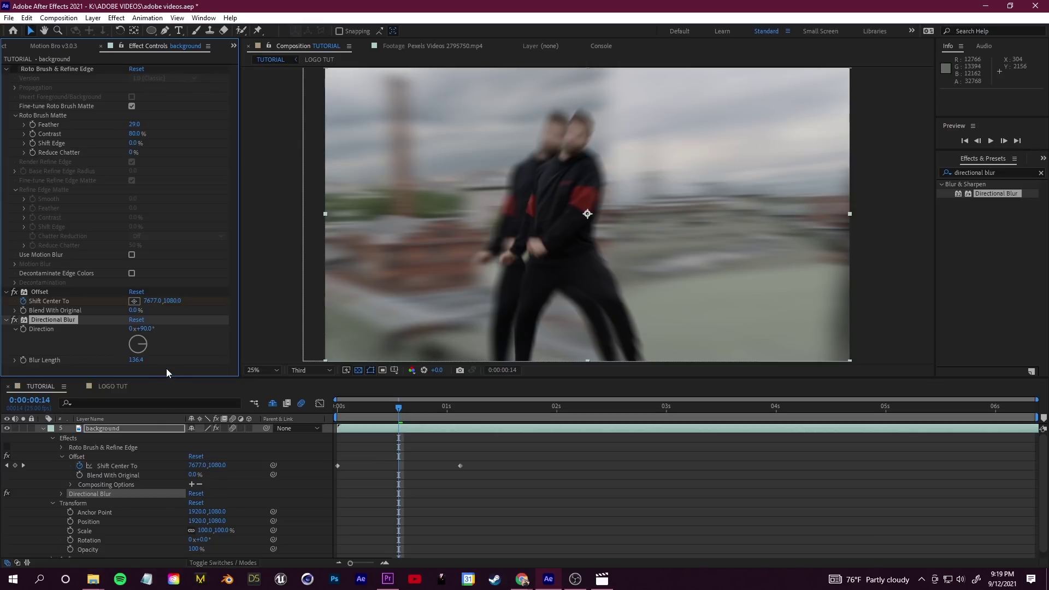
Preview the blurred whip from the first frame, then go to 0:00:00:14
key("Home")
key("space")
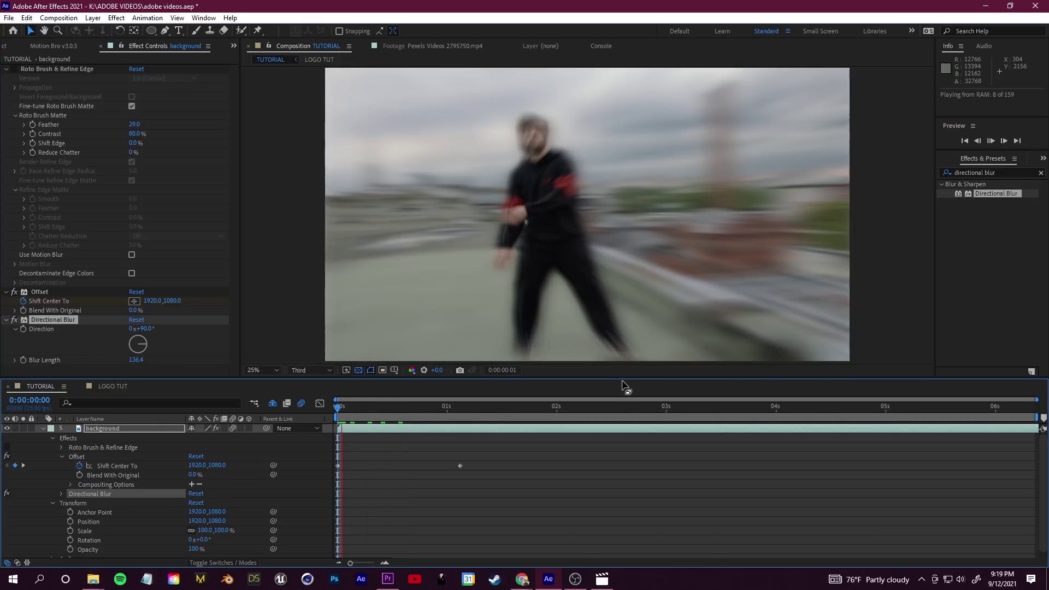
key("space")
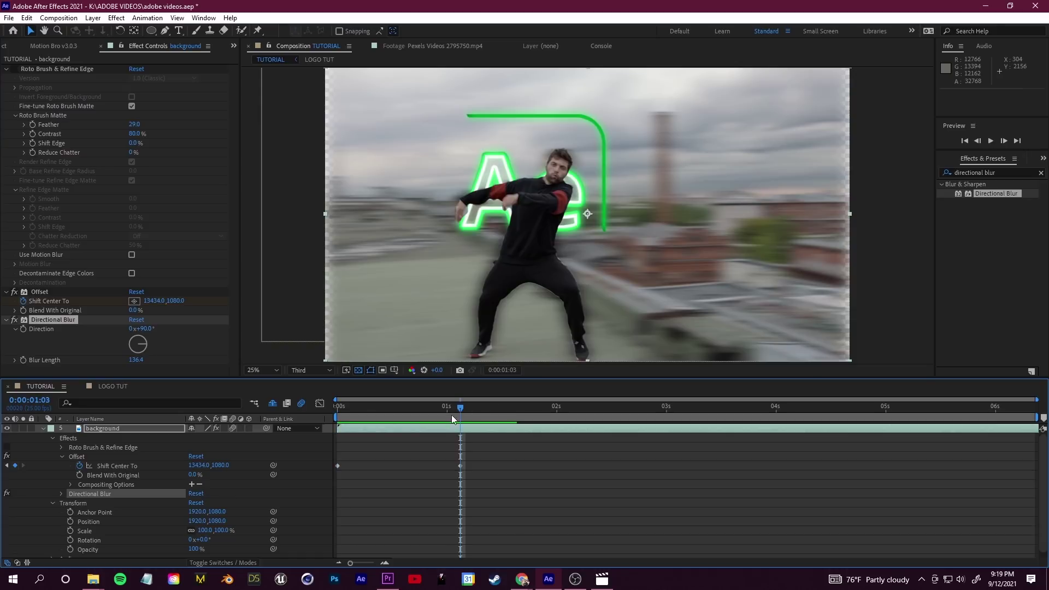
key("Home")
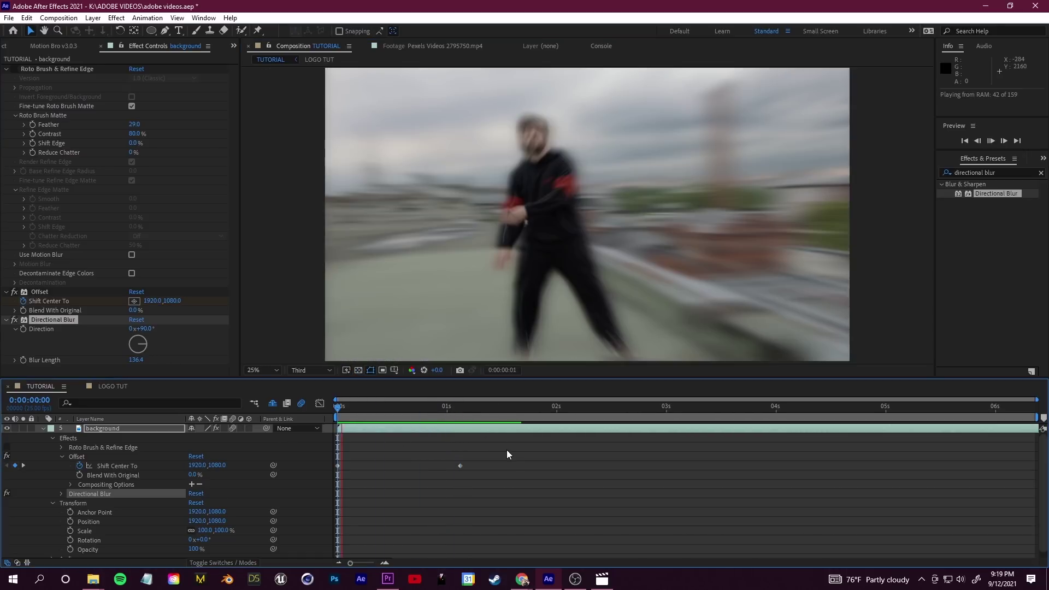
left_click(398, 407)
Replay the whip transition and move the time indicator to 0:00:00:24
key("space")
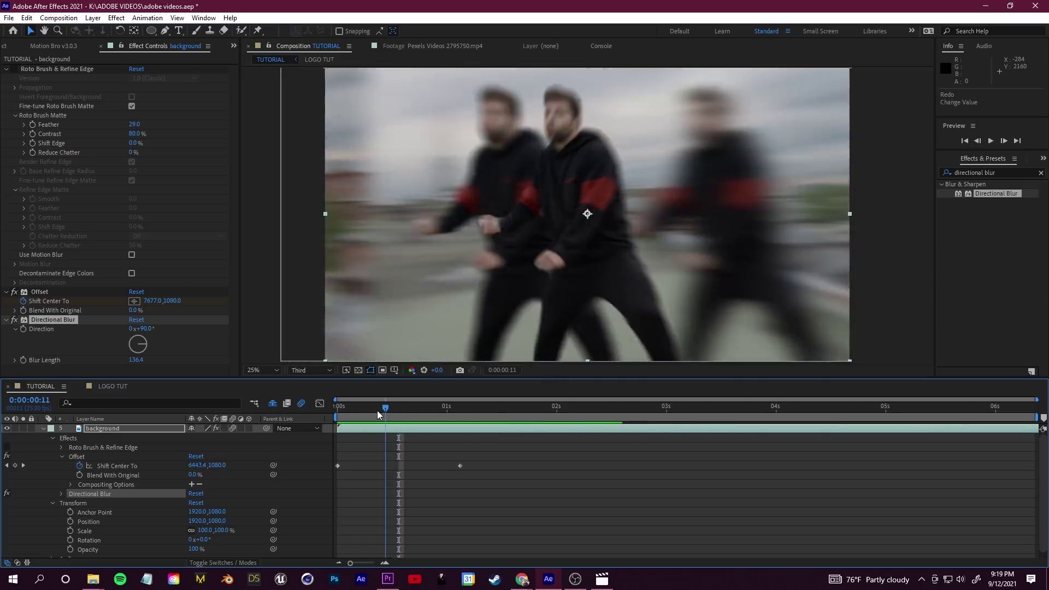
key("space")
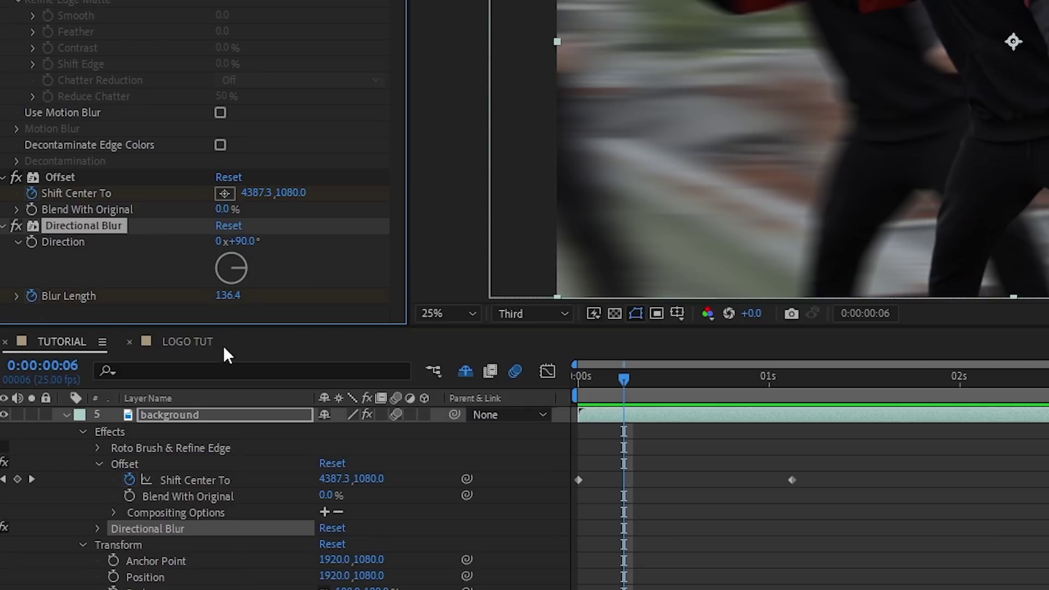
left_click_drag(631, 381, 549, 381)
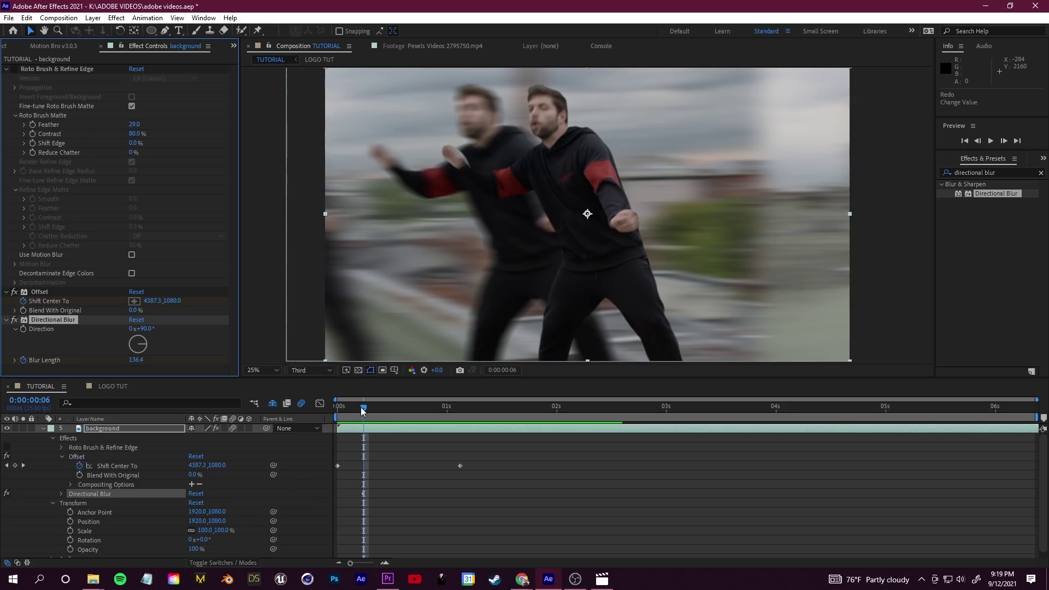
left_click_drag(362, 411, 337, 409)
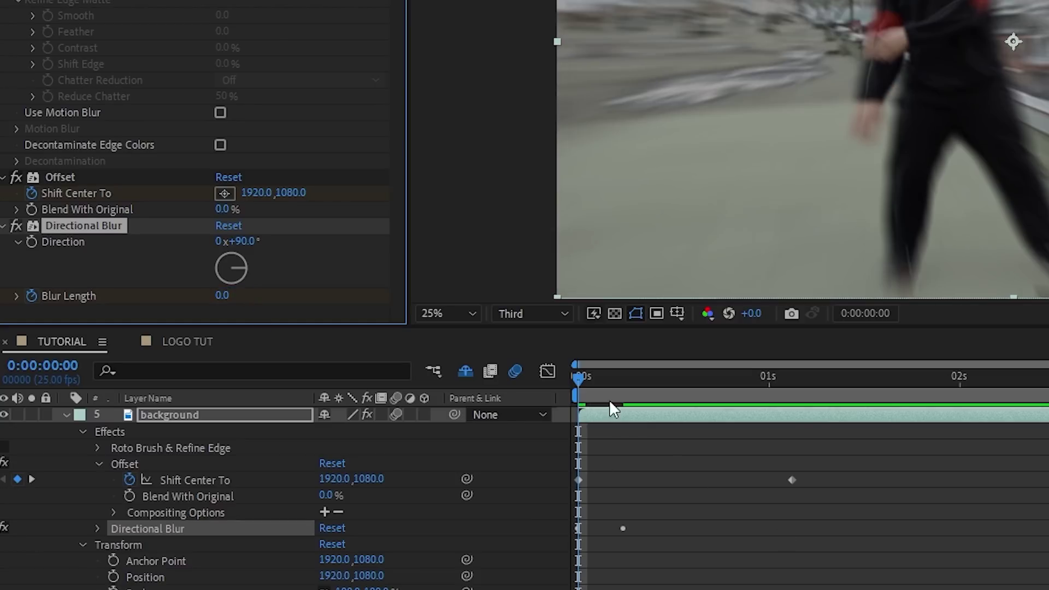
left_click_drag(580, 384, 770, 399)
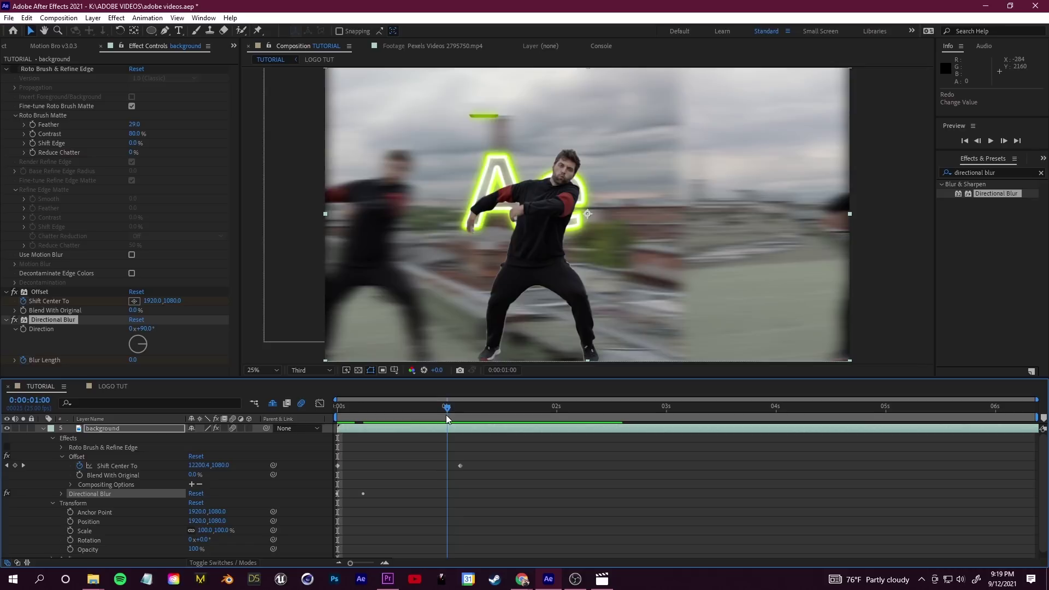
left_click_drag(446, 419, 443, 421)
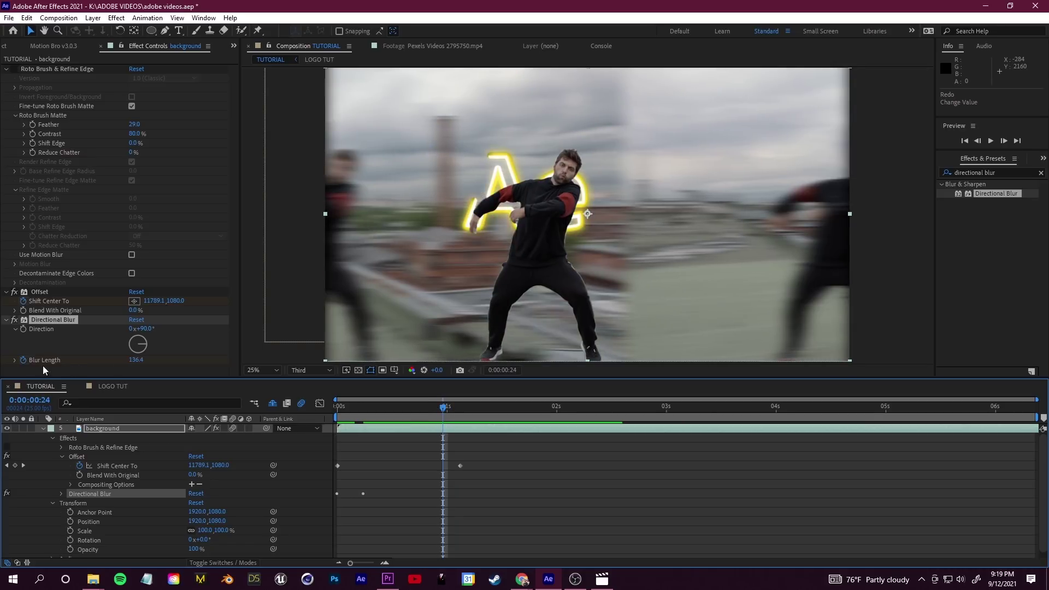
Keyframe Directional Blur Length at 0 at 0:00:01:03 and preview the ramp
left_click(61, 494)
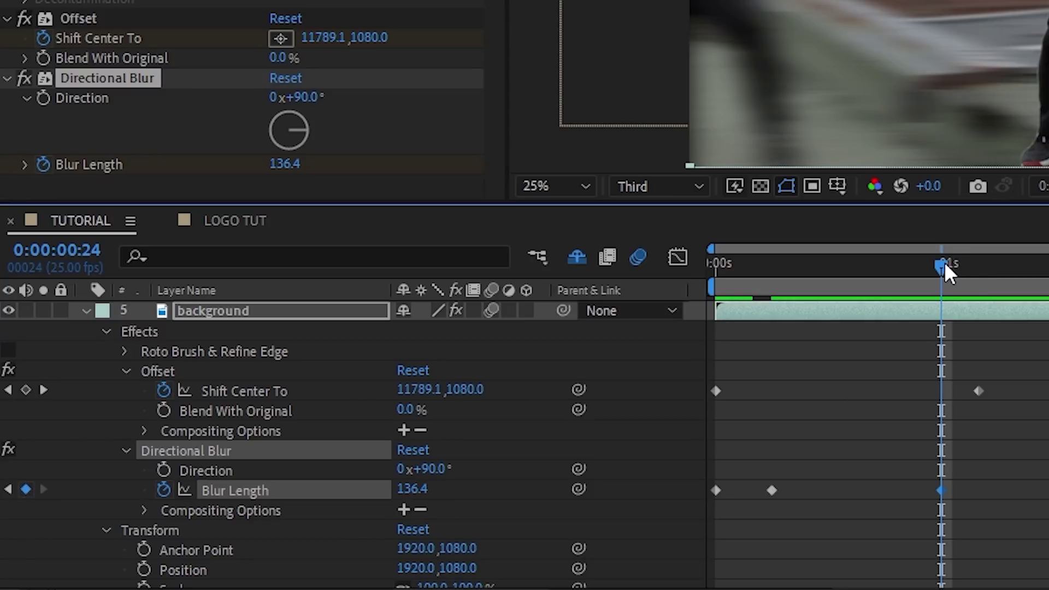
left_click_drag(944, 262, 982, 269)
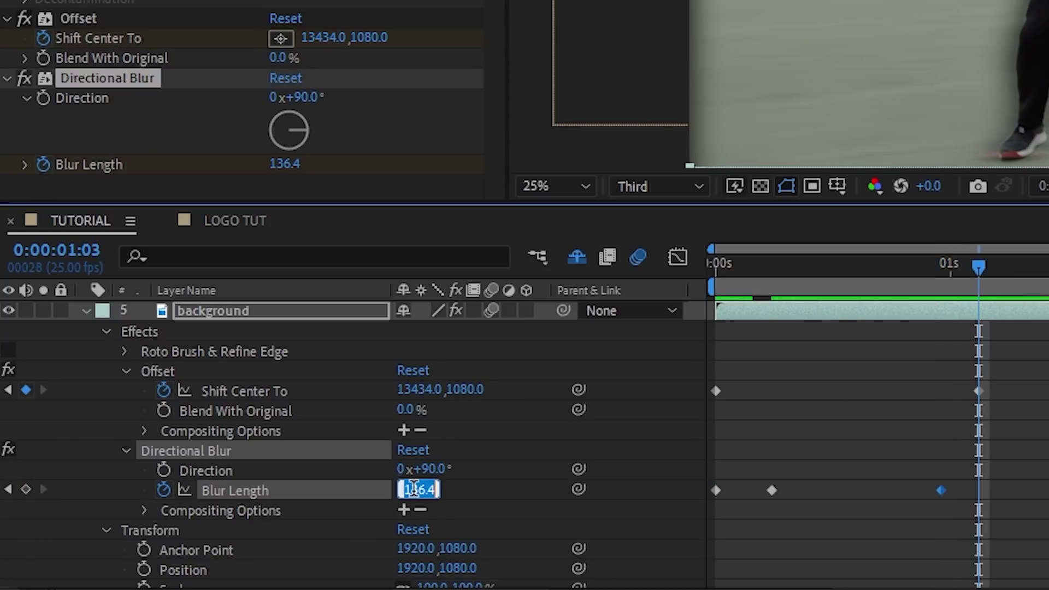
key("Return")
left_click(955, 358)
key("space")
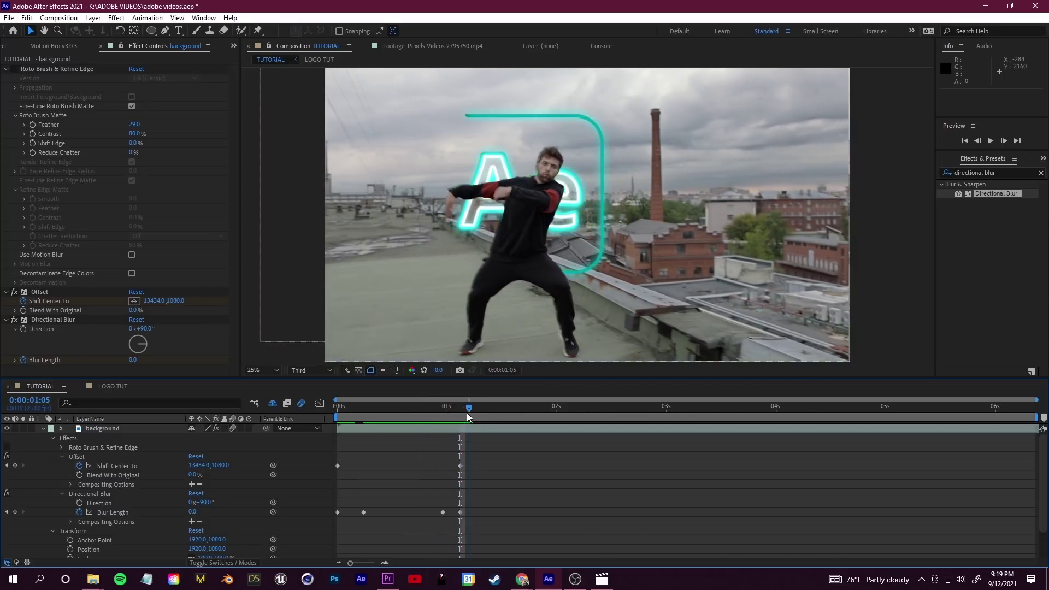
key("space")
key("space")
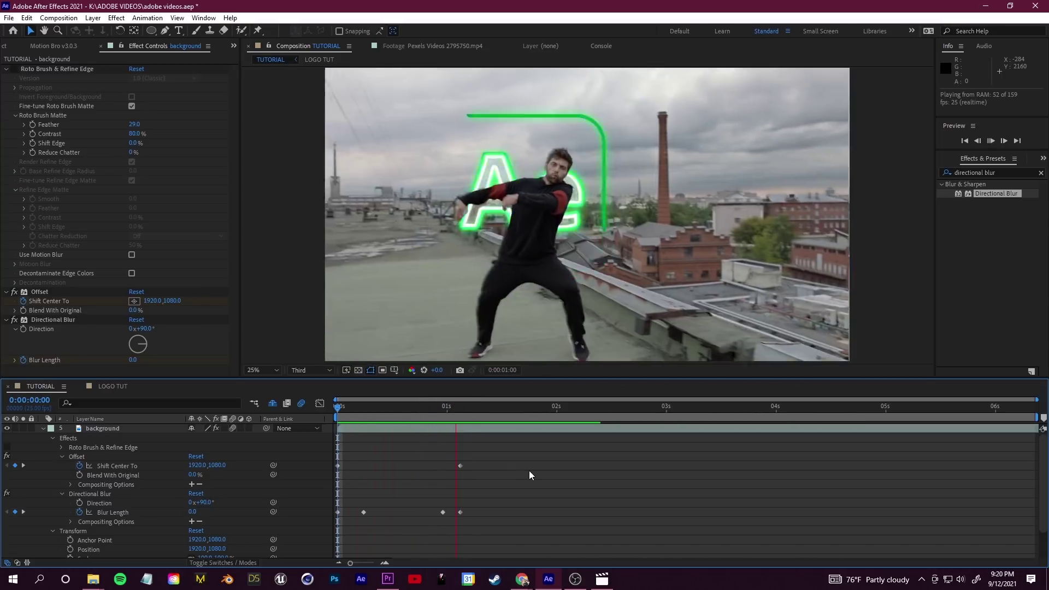
key("space")
key("space")
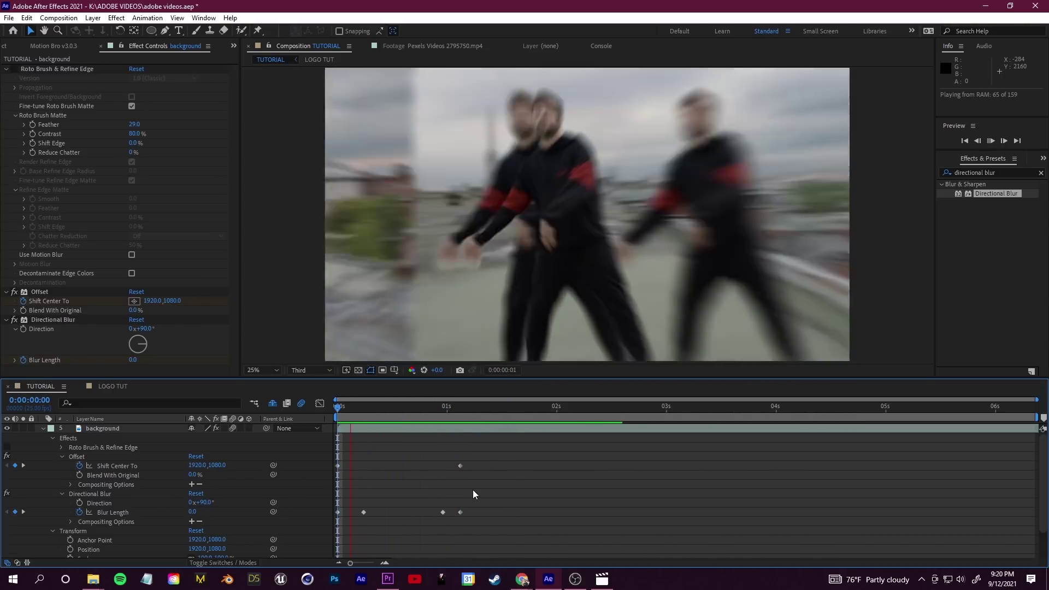
key("space")
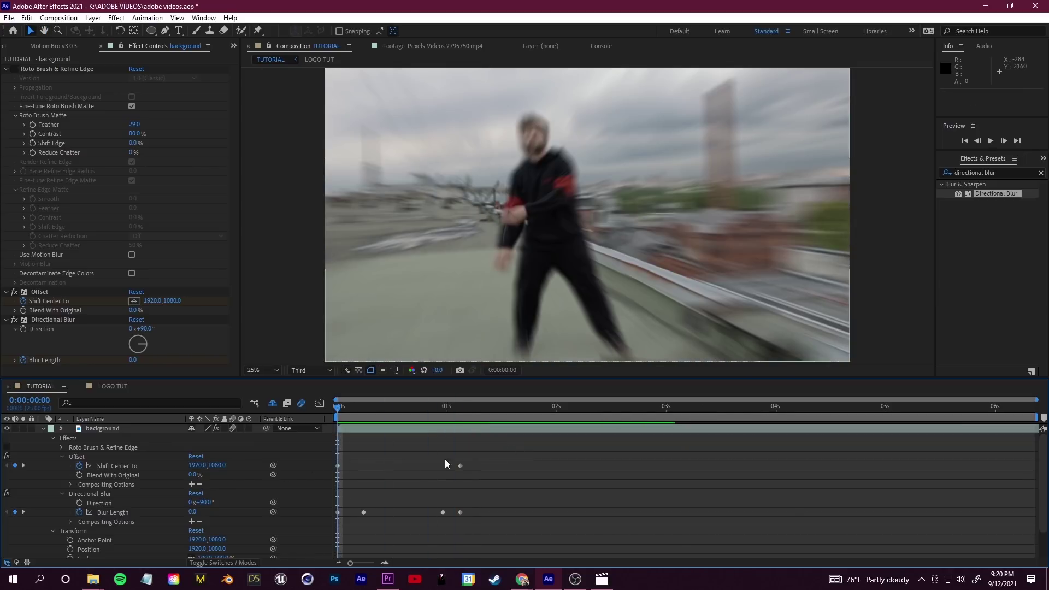
Move the last Shift Center To and Blur Length keyframes earlier, to around frame 18
left_click_drag(459, 465, 412, 472)
left_click_drag(522, 518, 432, 506)
left_click_drag(460, 512, 416, 511)
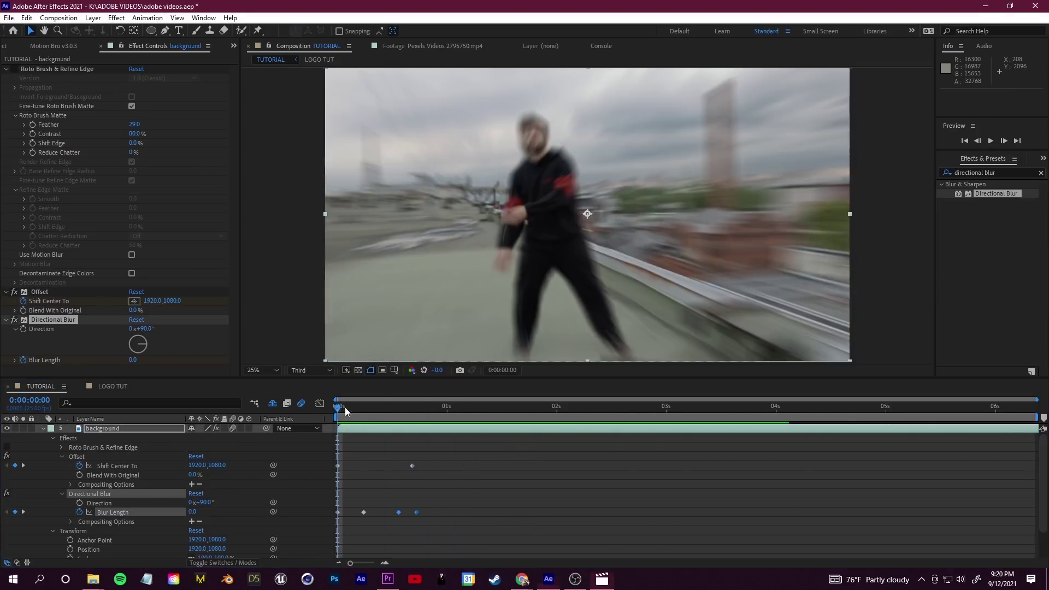
mouse_move(326, 417)
left_mouse_down()
mouse_move(349, 414)
mouse_move(327, 415)
left_mouse_up()
left_click(59, 323)
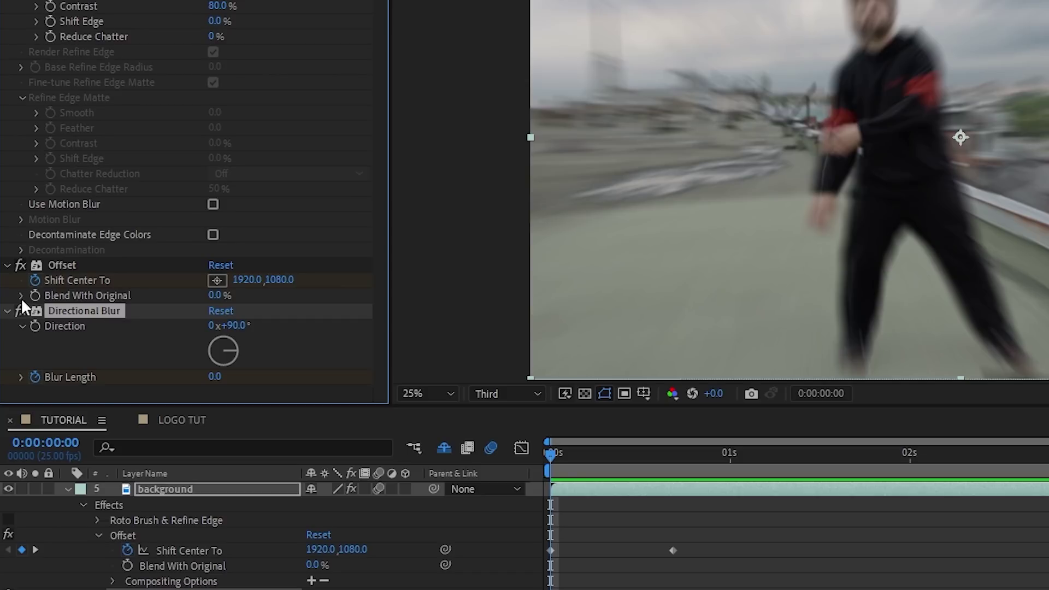
Select the background's Offset and Directional Blur effects and unhide the shy layers
left_click(55, 264)
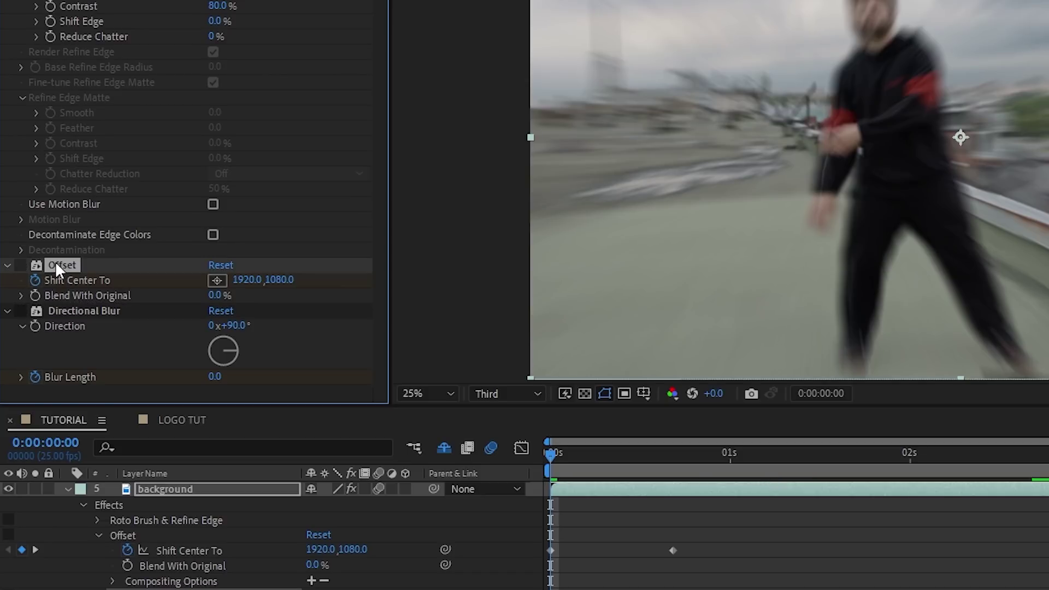
left_click(80, 312, "ctrl")
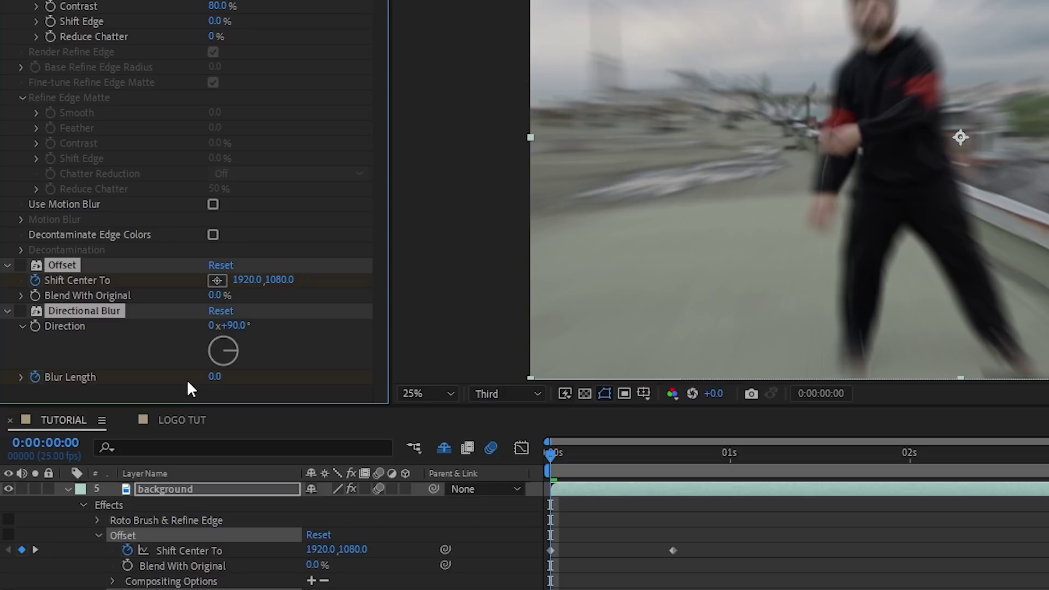
left_click(68, 488)
left_click(444, 446)
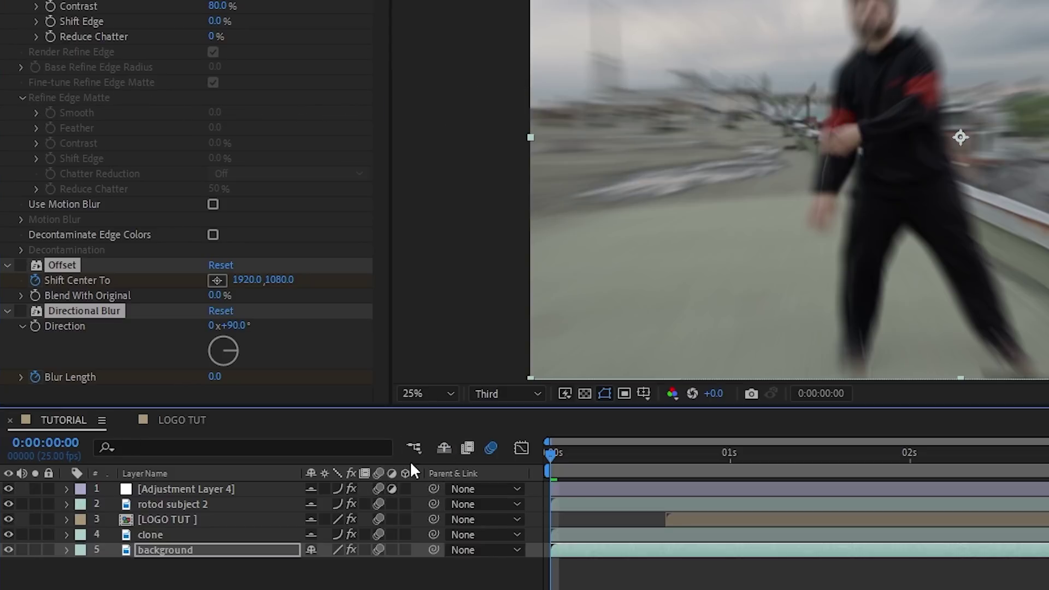
Paste the Offset and Directional Blur effects onto the clone layer and preview
left_click(178, 534)
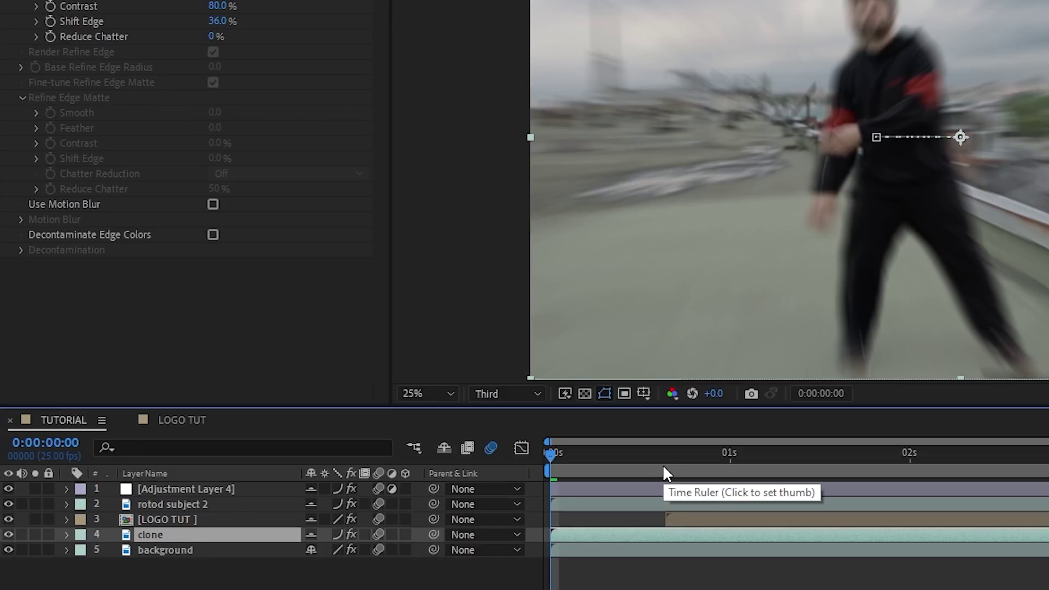
left_click(165, 549)
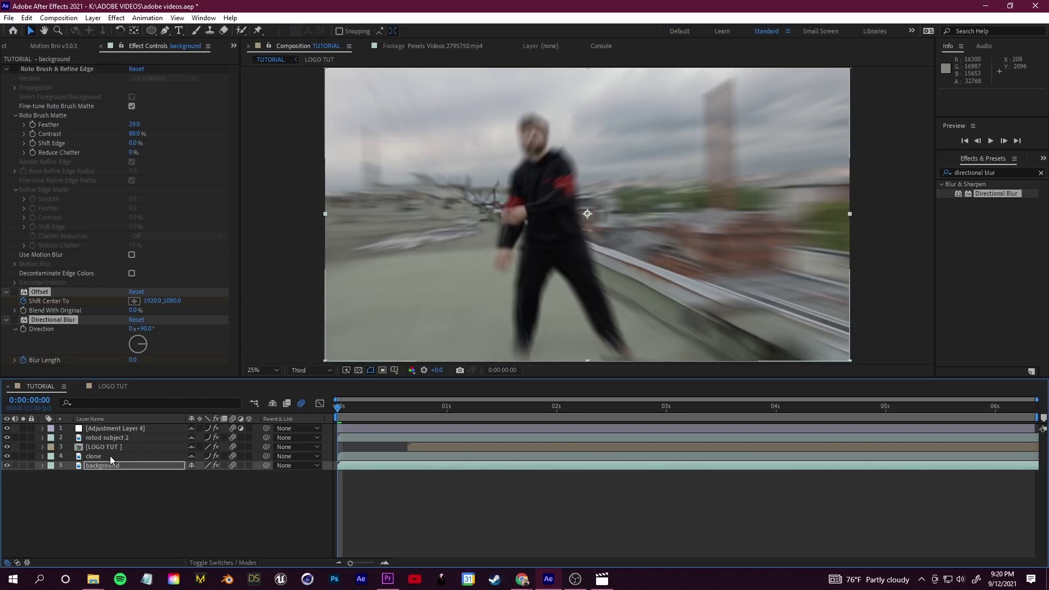
left_click(110, 455)
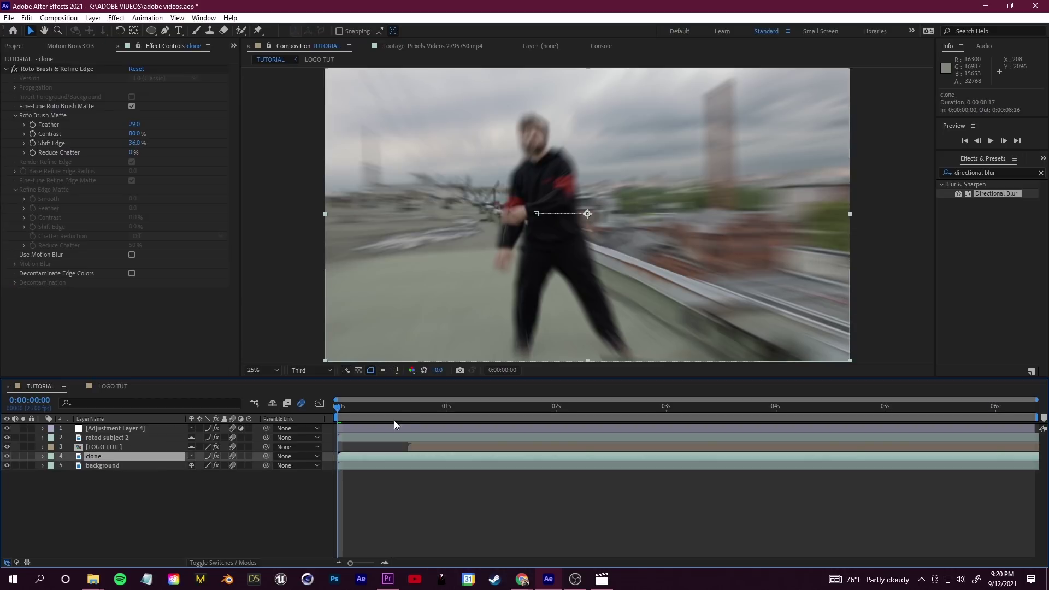
left_click(78, 324)
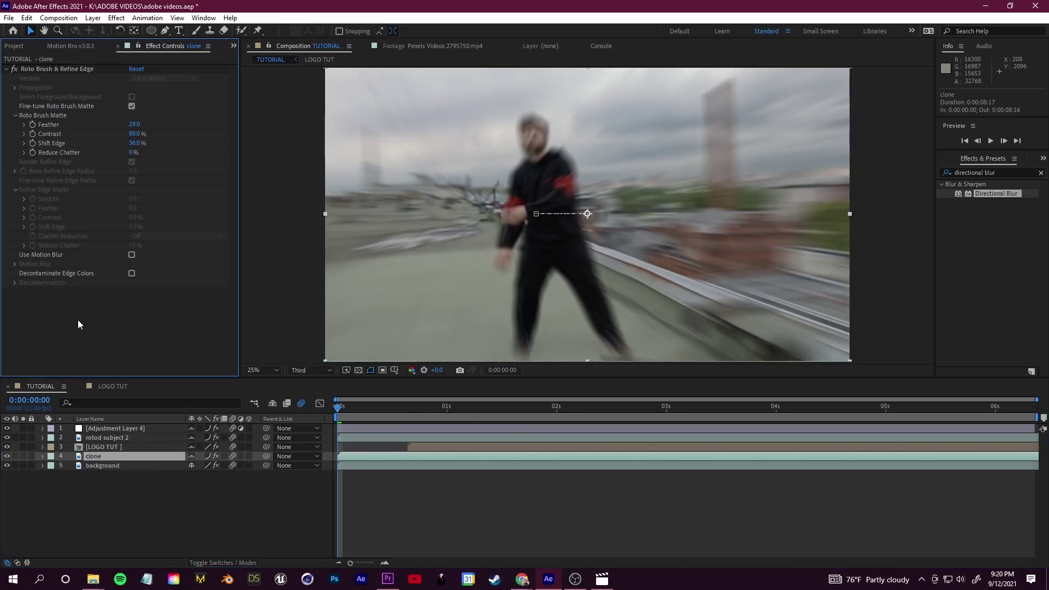
key("ctrl+v")
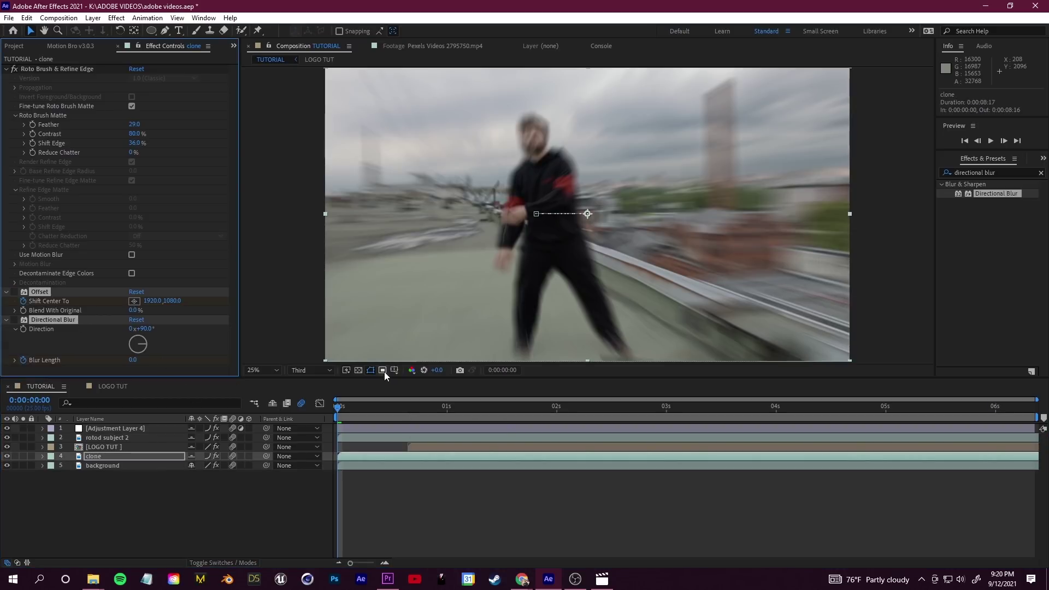
left_click(78, 360)
key("space")
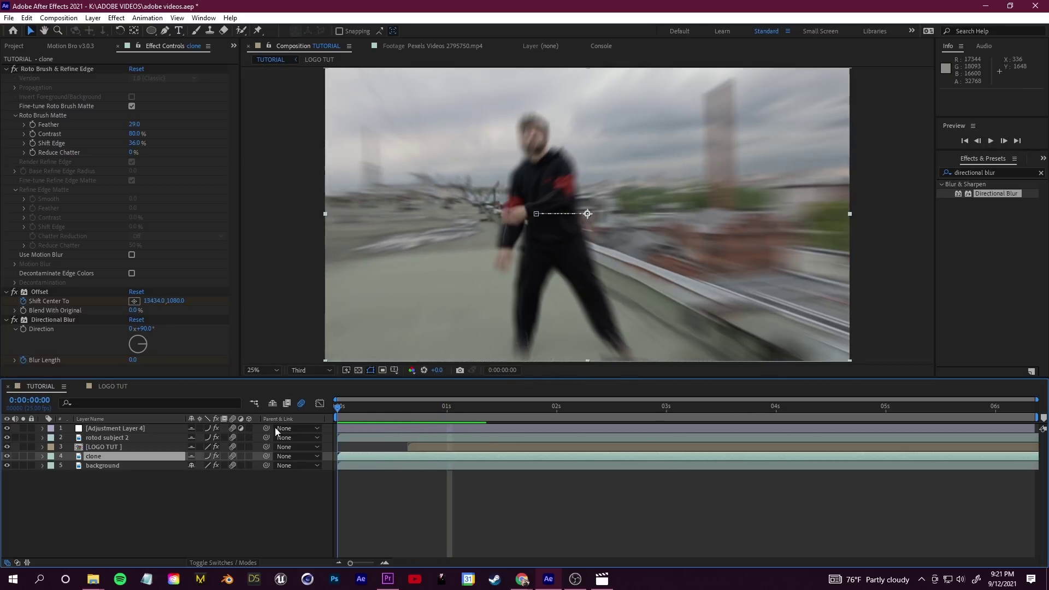
left_click_drag(477, 415, 380, 416)
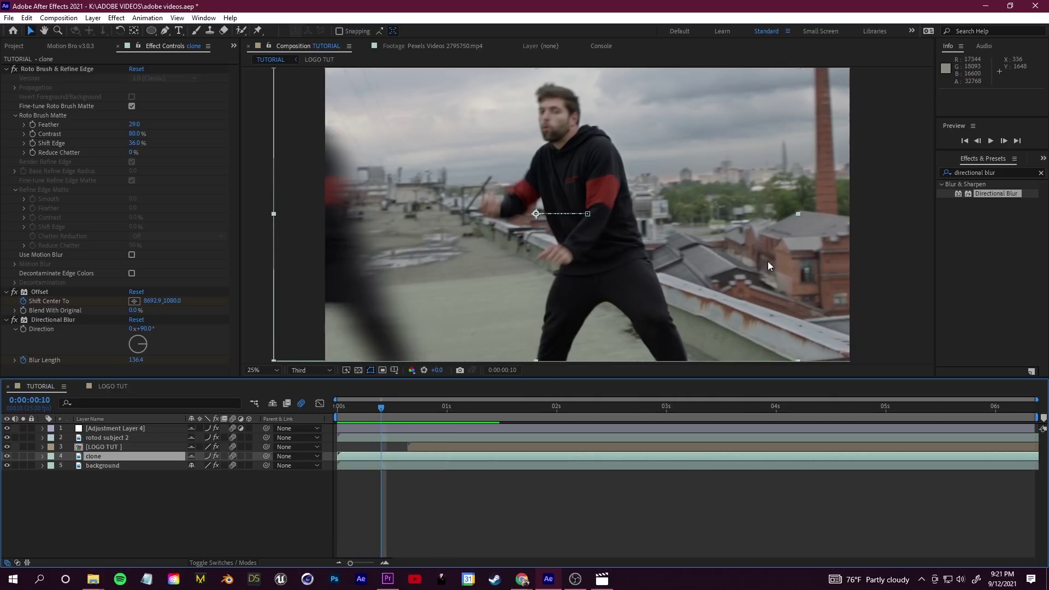
Apply CC Lens to the background layer, zoom the viewer to 12.5%, and reduce Size to 126.0
left_click(1019, 171)
type("cc lens")
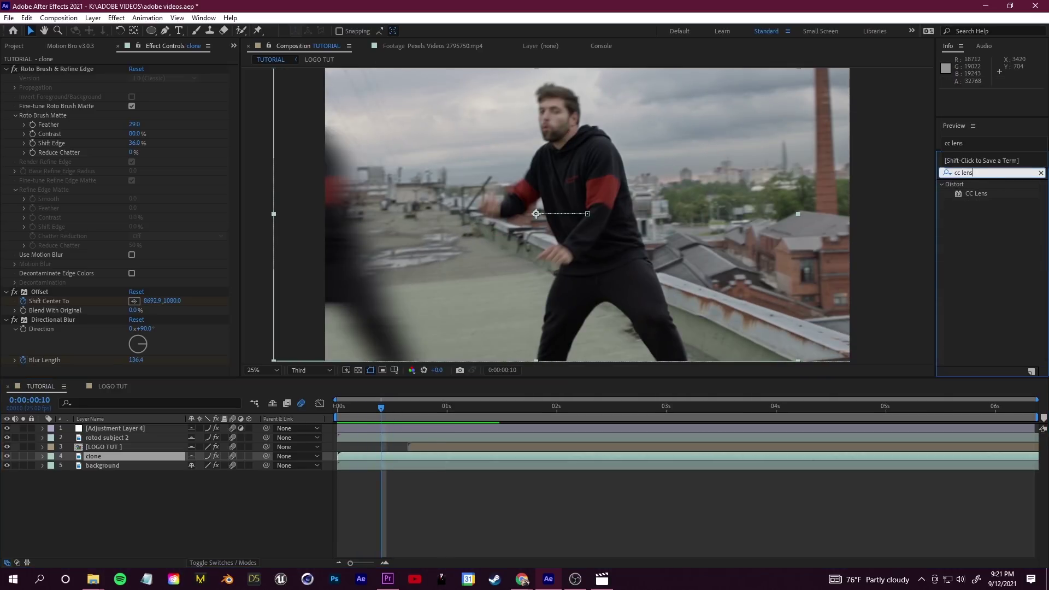
left_click_drag(957, 212, 104, 465)
key("comma")
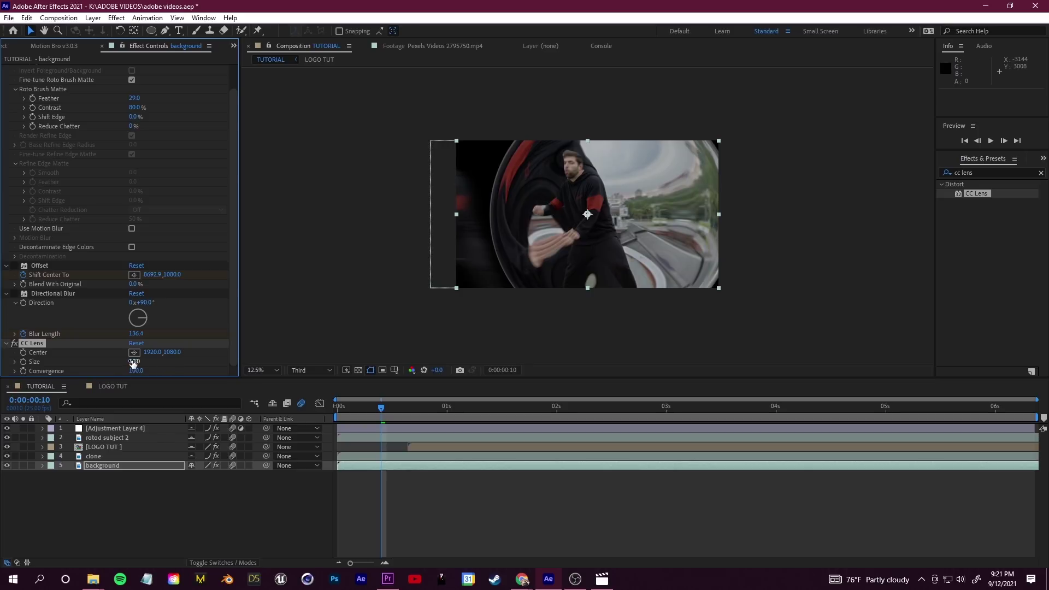
mouse_move(134, 362)
left_mouse_down()
mouse_move(151, 365)
mouse_move(146, 377)
left_mouse_up()
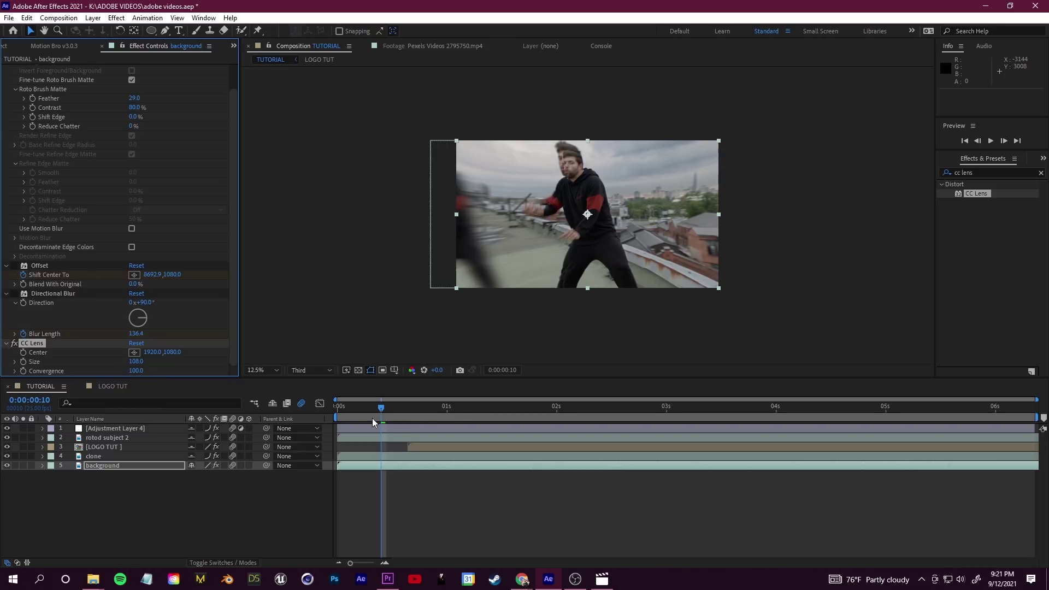
left_click_drag(373, 422, 308, 427)
Keyframe CC Lens Size at 126.0 at the start and 500.0 at 0:00:00:14, then preview
mouse_move(135, 361)
left_mouse_down()
mouse_move(126, 362)
mouse_move(190, 361)
mouse_move(152, 364)
left_mouse_up()
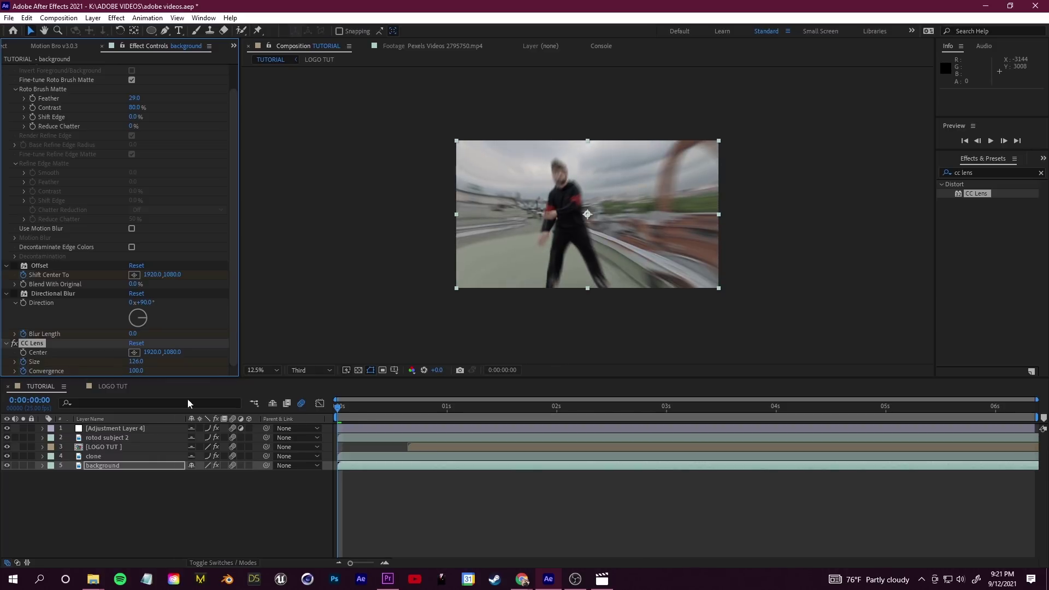
left_click_drag(343, 415, 433, 418)
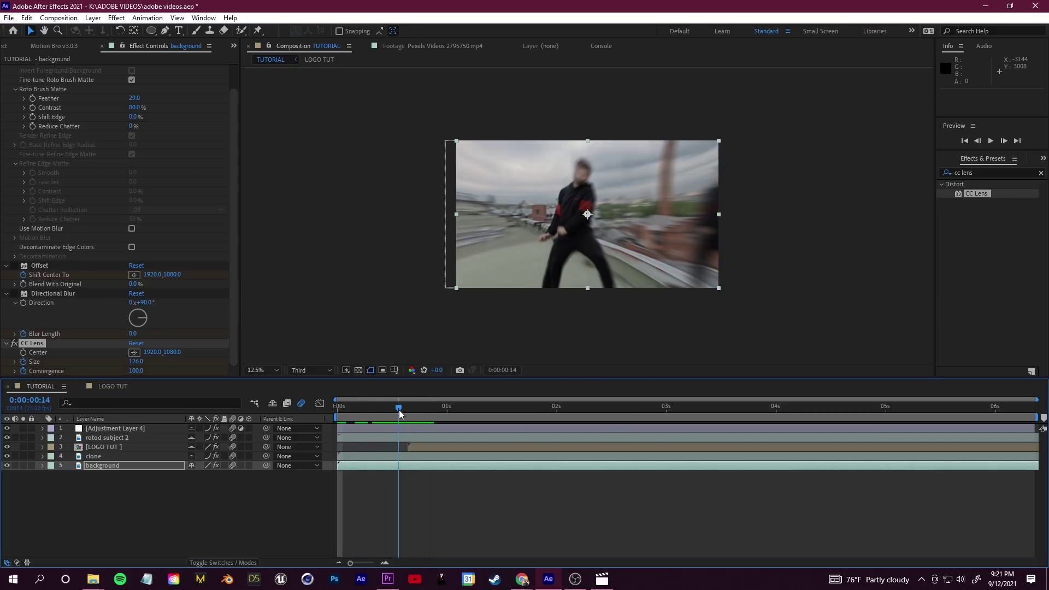
left_click_drag(178, 361, 507, 369)
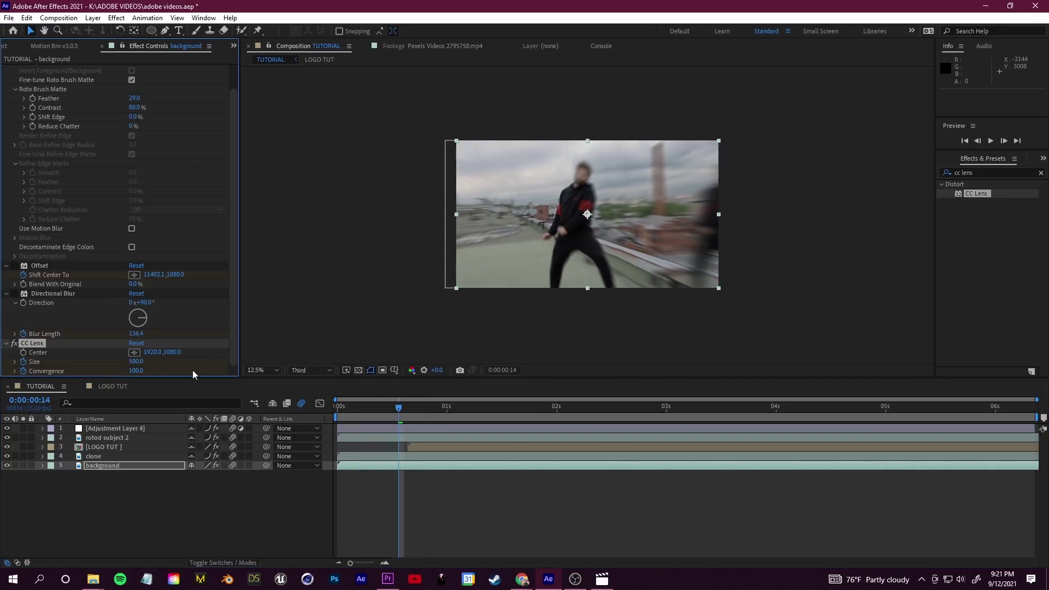
key("space")
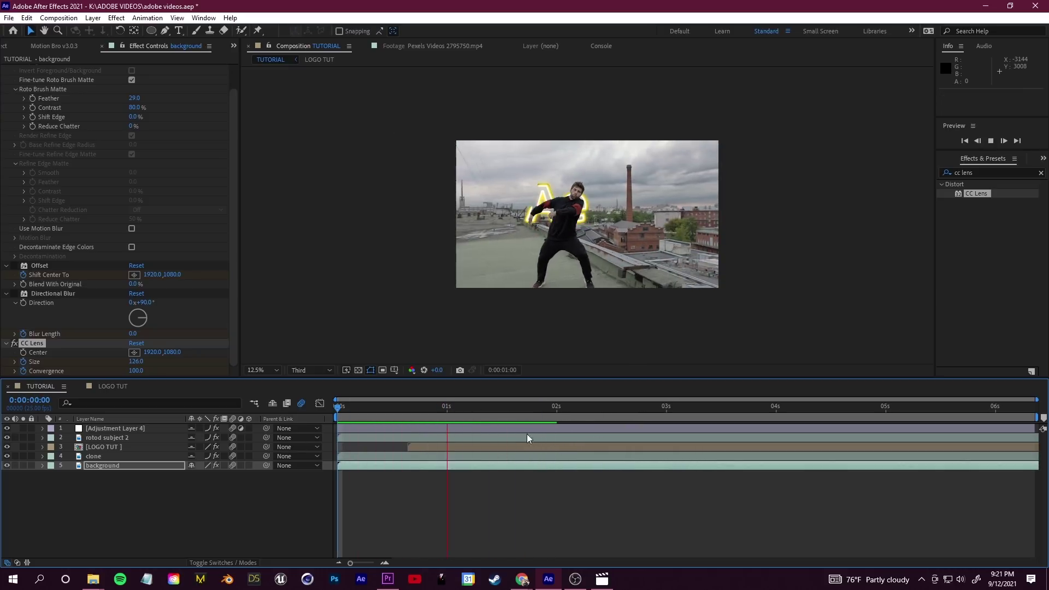
left_click_drag(413, 418, 375, 419)
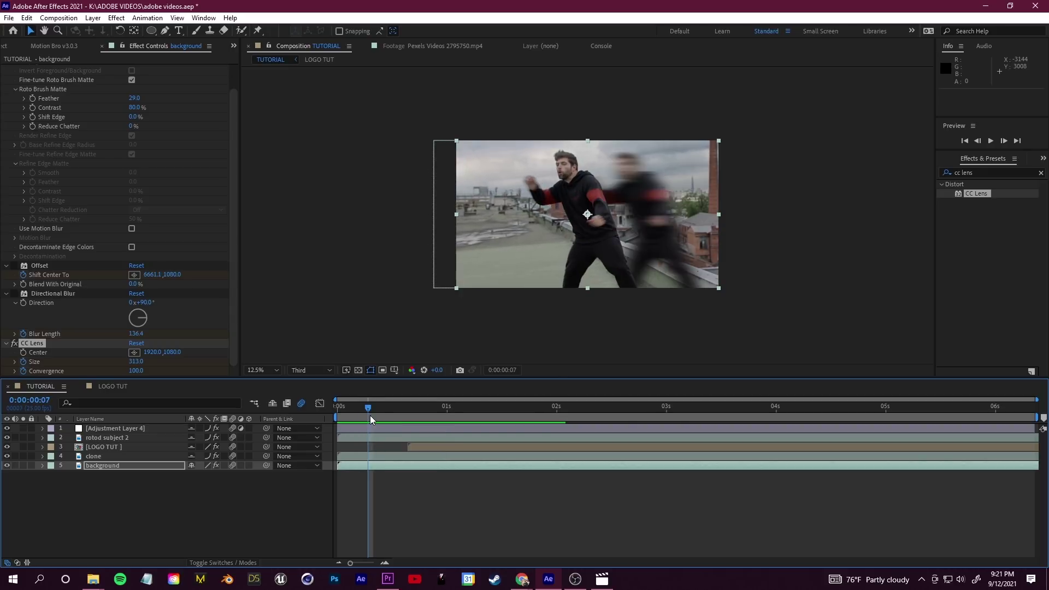
key("space")
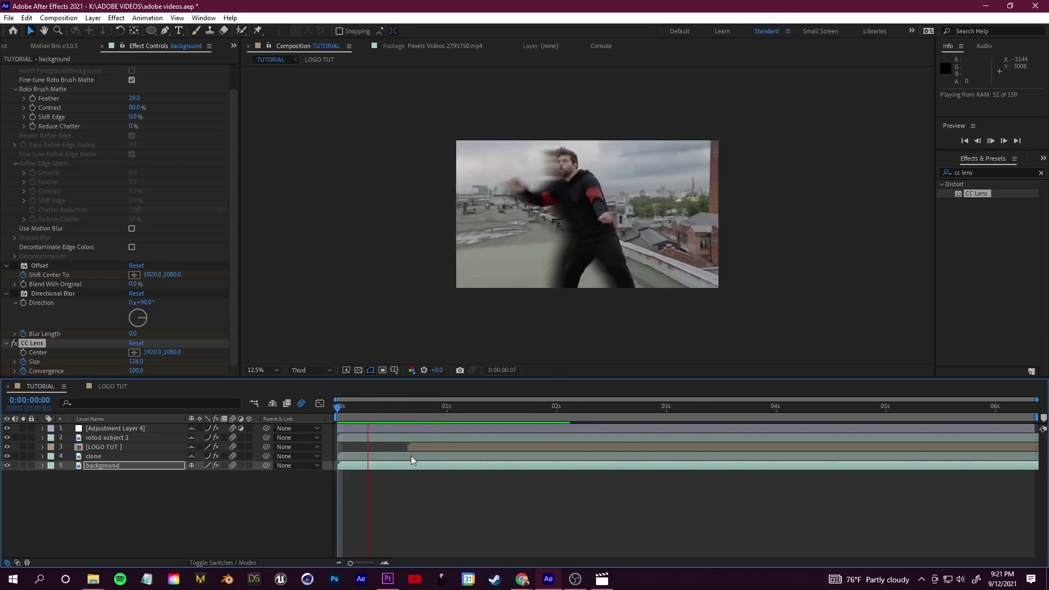